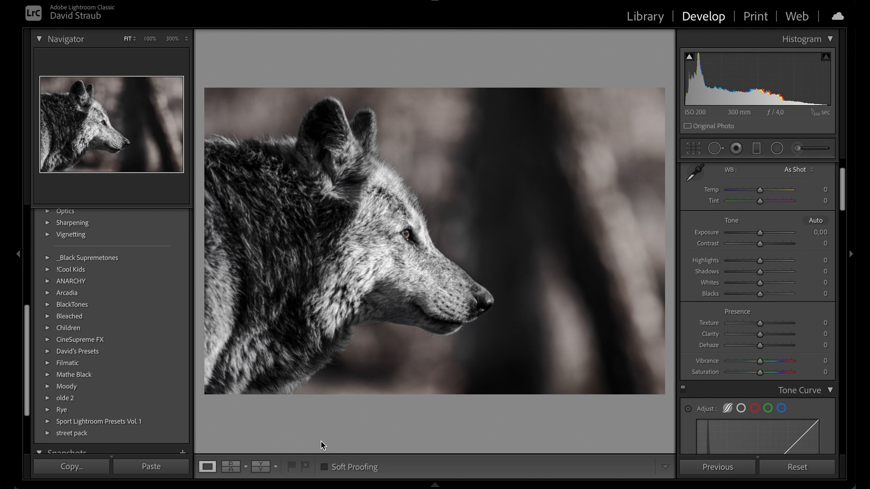
Step: Apply the 1st Step preset from the David's Presets folder to the wolf photo
left_click(48, 351)
left_click(59, 363)
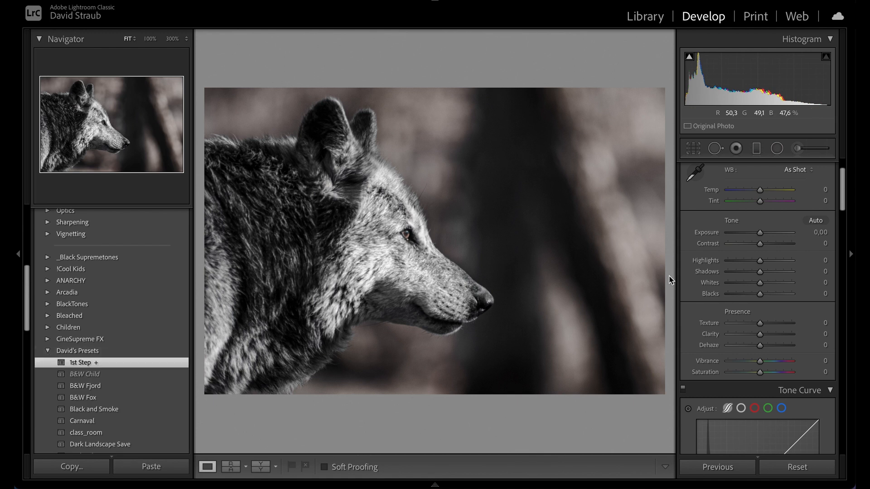
left_click(693, 152)
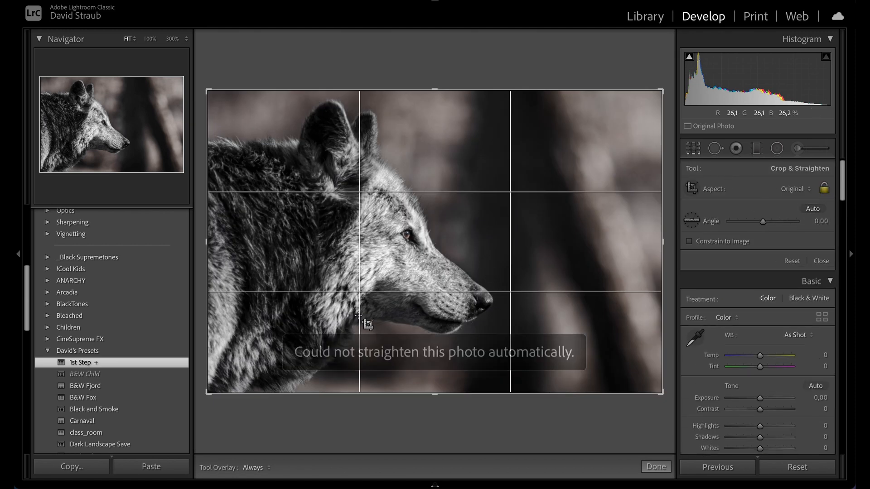
left_click(693, 150)
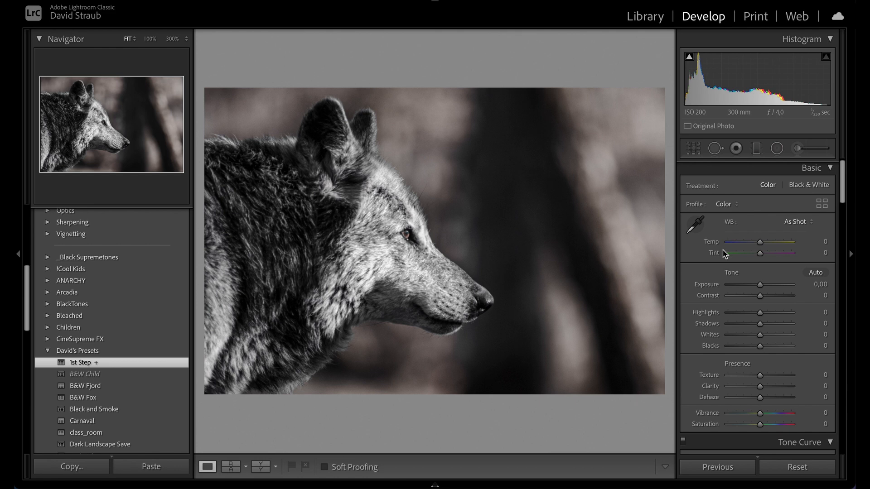
Step: Set the lens profile make to Canon in Lens Corrections, keeping the Canon EF-S 10-22mm f/3.5-4.5 USM model
scroll(752, 281, "down", 3)
scroll(760, 299, "down", 12)
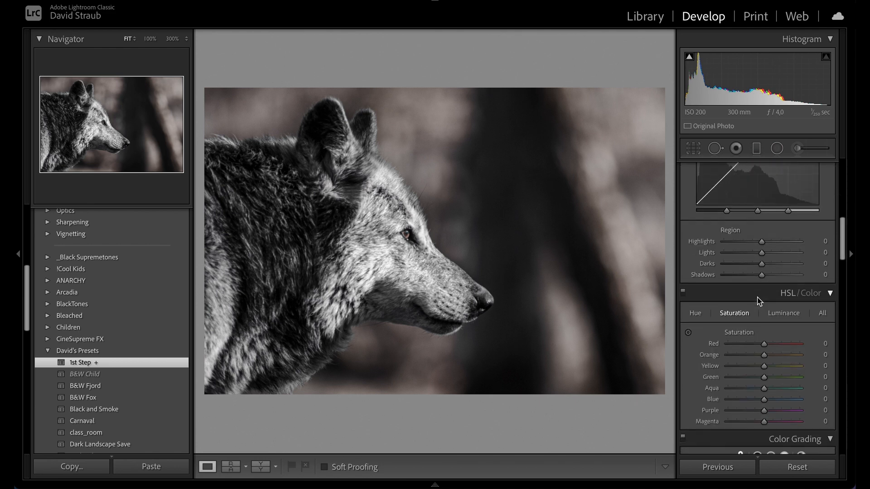
scroll(757, 298, "down", 10)
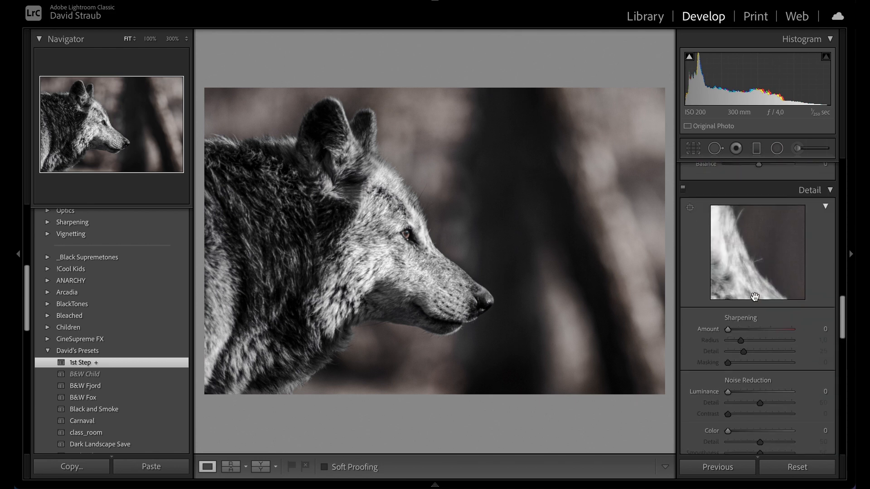
scroll(732, 333, "down", 1)
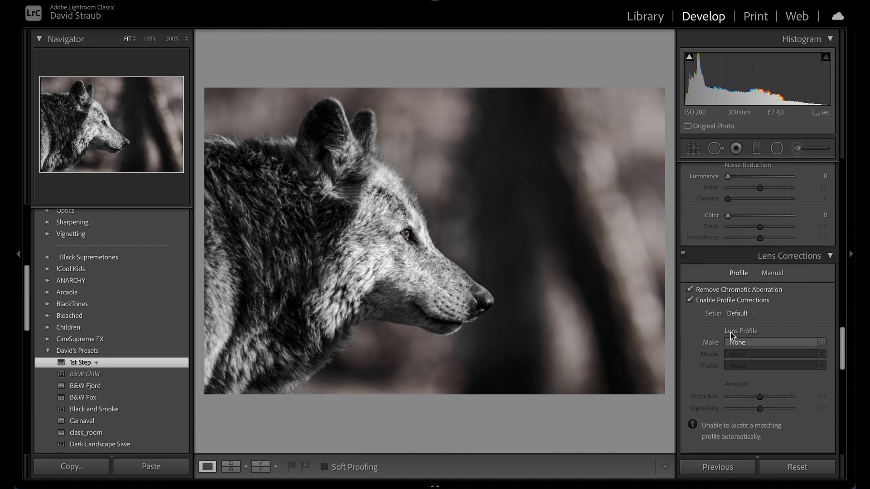
left_click(735, 344)
left_click(739, 375)
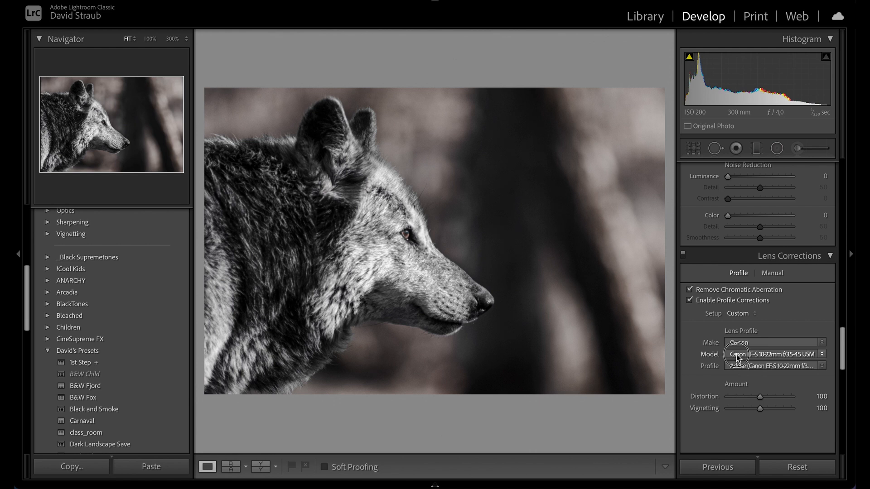
left_click(736, 355)
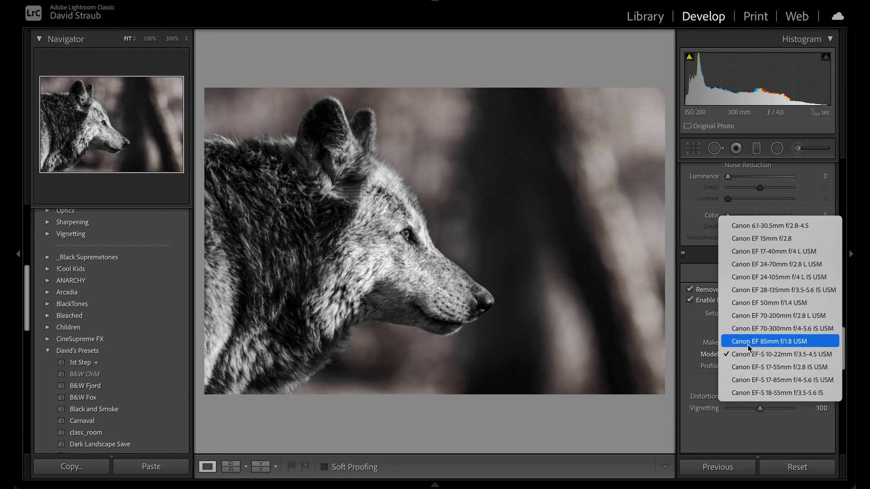
left_click(697, 340)
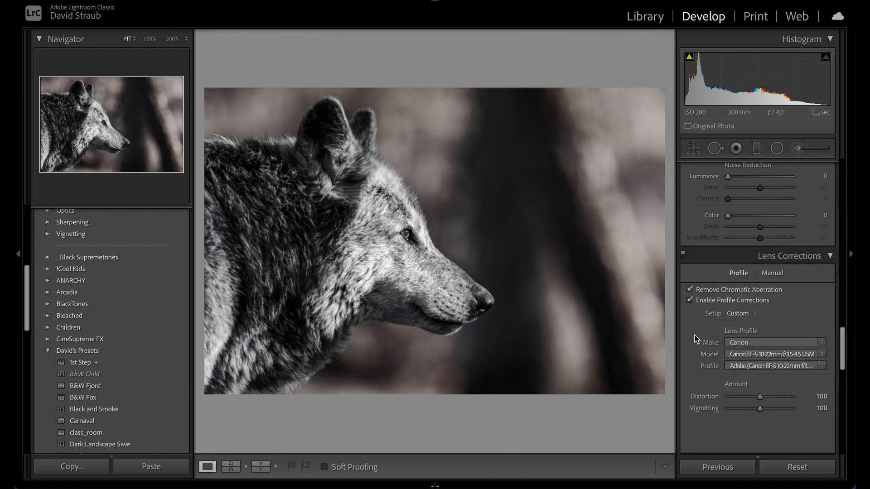
Step: Toggle profile corrections and the whole Lens Corrections panel off and on to compare the effect
left_click(690, 300)
left_click(690, 301)
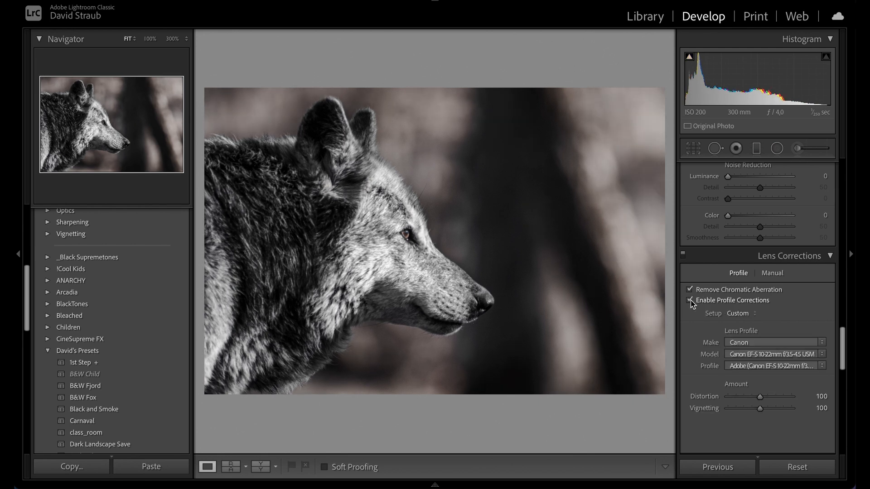
left_click(748, 356)
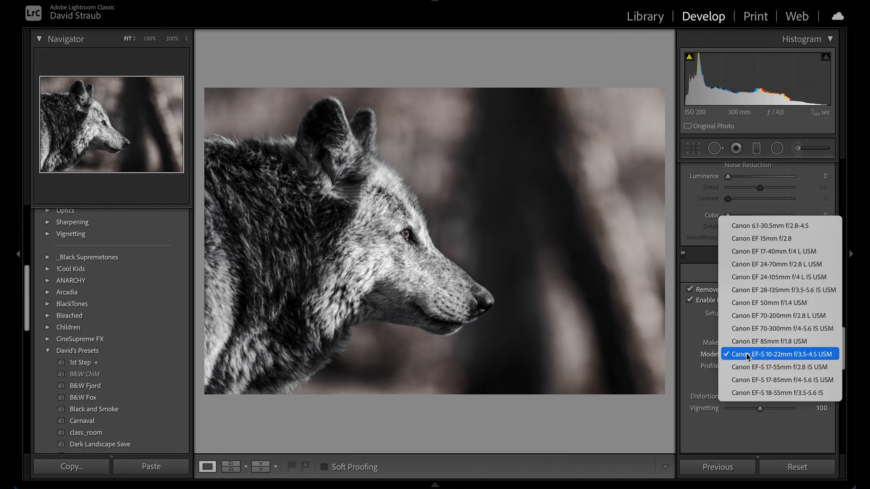
left_click(696, 334)
left_click(733, 344)
left_click(733, 343)
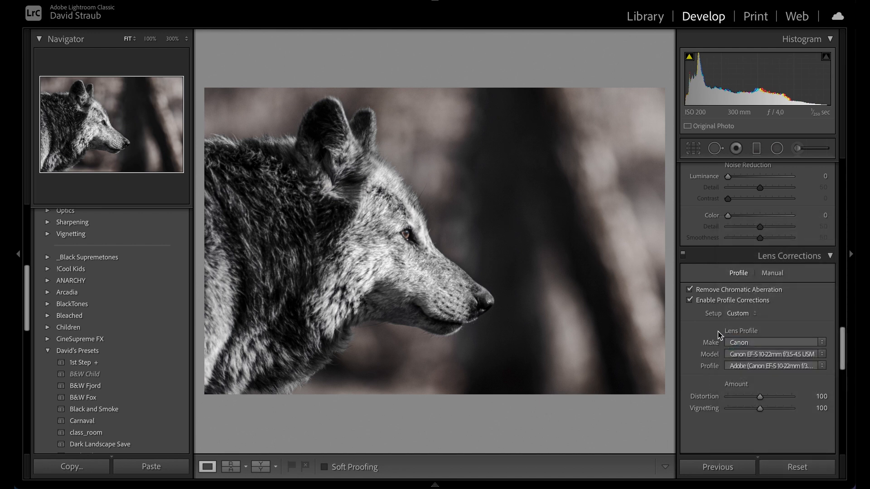
left_click(683, 255)
left_click(684, 255)
left_click(683, 255)
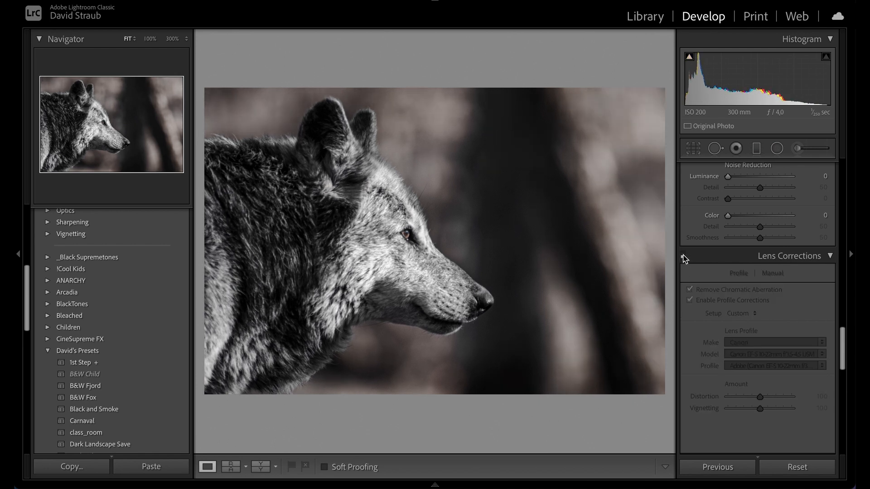
left_click(683, 254)
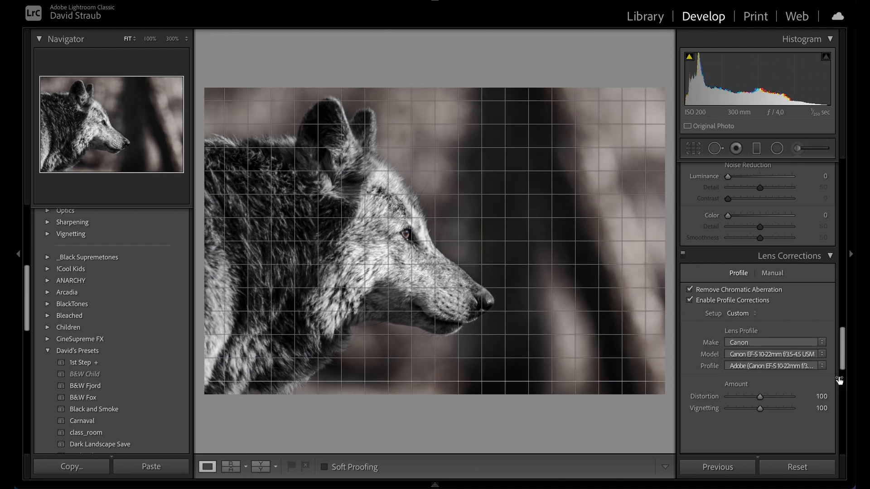
Step: Return to the Basic panel and set Exposure to +0.35
left_click_drag(842, 355, 839, 159)
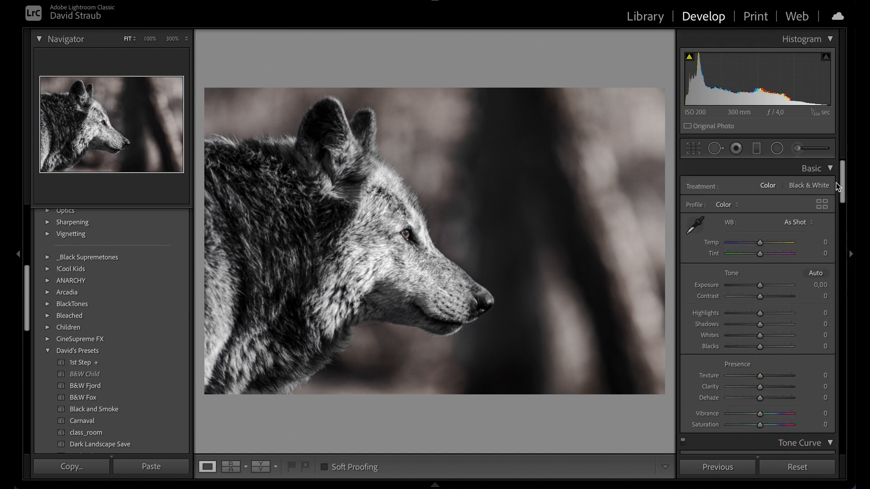
scroll(823, 256, "down", 2)
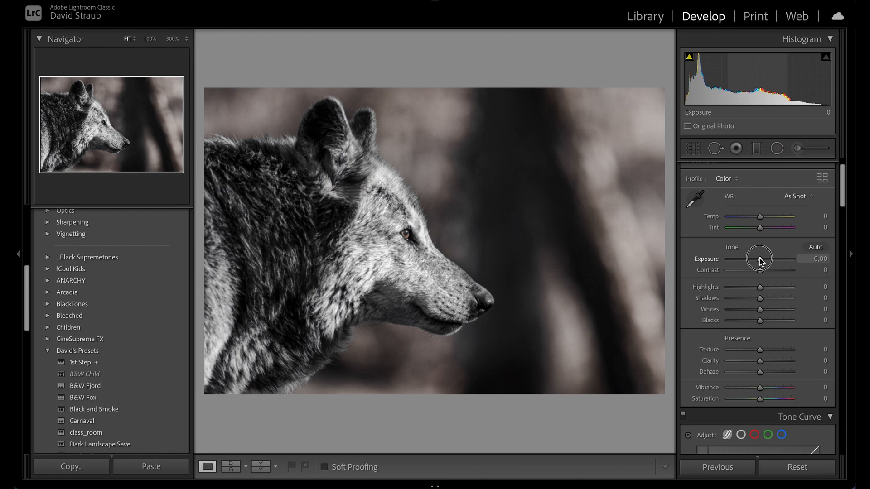
left_click_drag(760, 260, 764, 261)
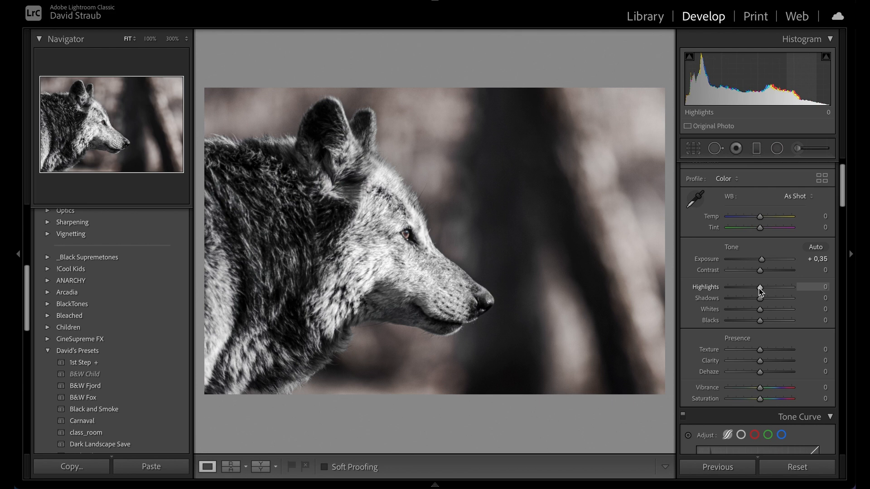
Step: Set Highlights to -100 and Shadows to +100
left_click_drag(760, 291, 793, 287)
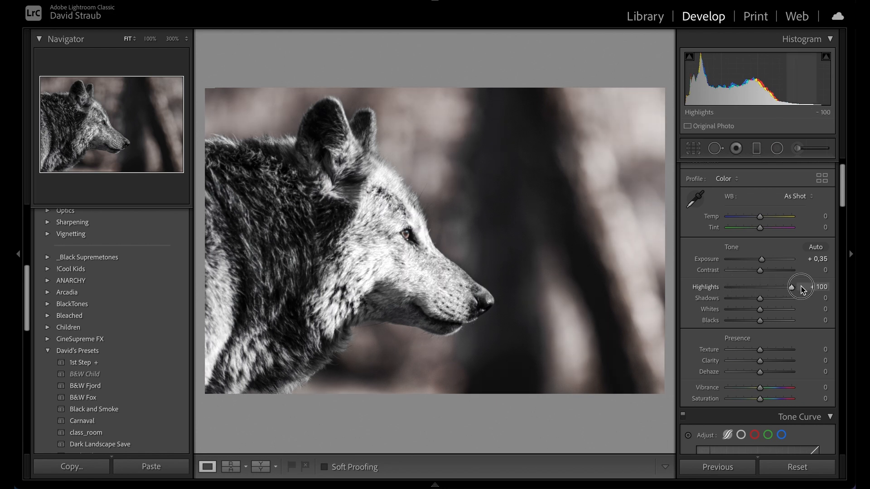
left_click_drag(733, 290, 729, 289)
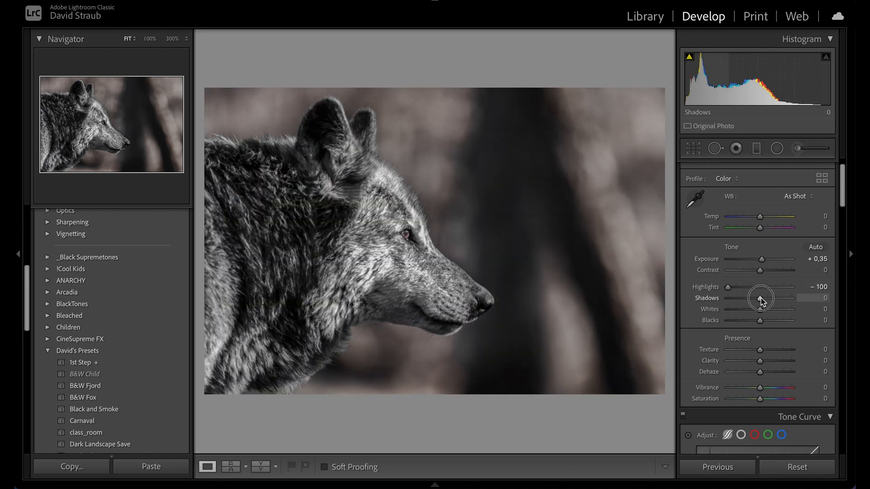
left_click_drag(761, 299, 817, 298)
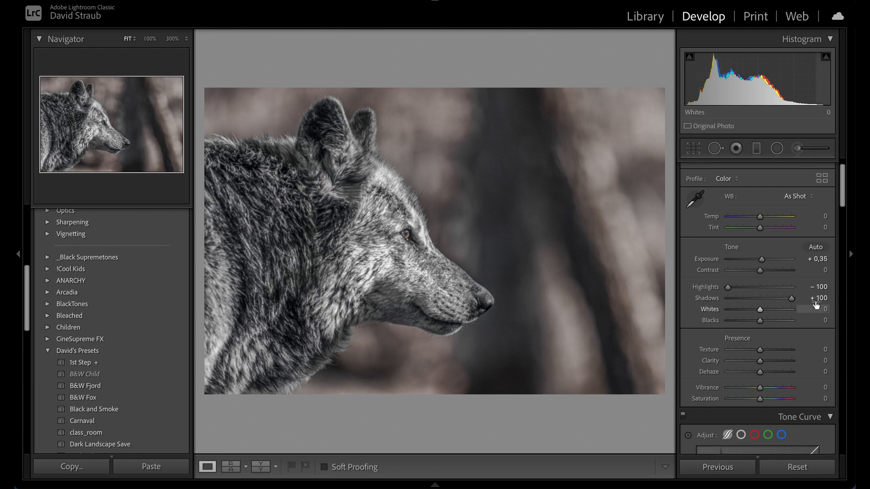
Step: Set Whites to +27
scroll(703, 345, "down", 1)
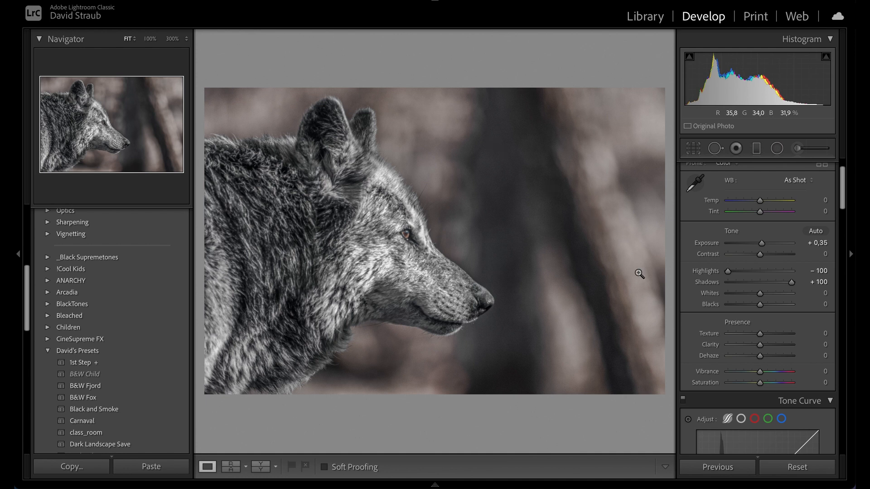
left_click(817, 295)
type("5")
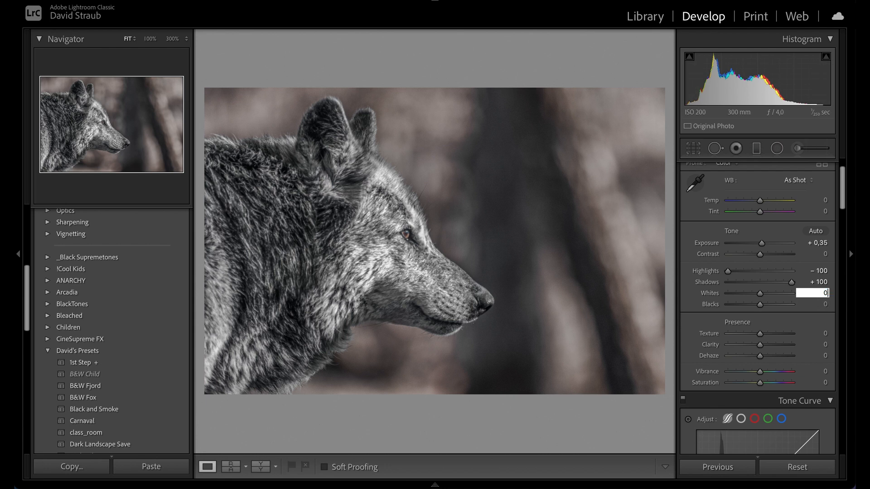
key("Up")
key("Up")
key("Up")
key("Up")
key("Up")
key("Up")
key("Up")
key("Up")
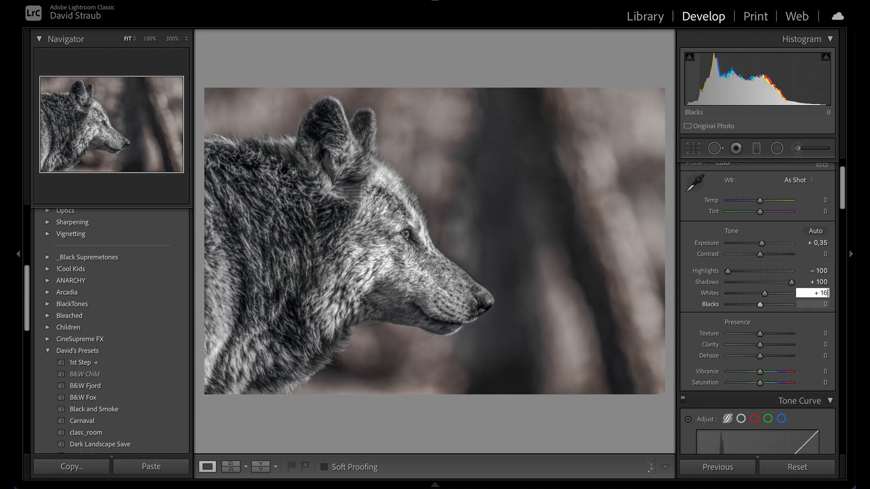
key("Up")
key("Up")
key("Up")
key("Up")
key("Up")
key("Up")
key("Down")
key("Down")
key("Down")
key("Down")
key("Down")
key("Down")
key("Down")
key("Down")
key("Down")
mouse_move(762, 293)
left_mouse_down()
mouse_move(777, 293)
mouse_move(769, 295)
left_mouse_up()
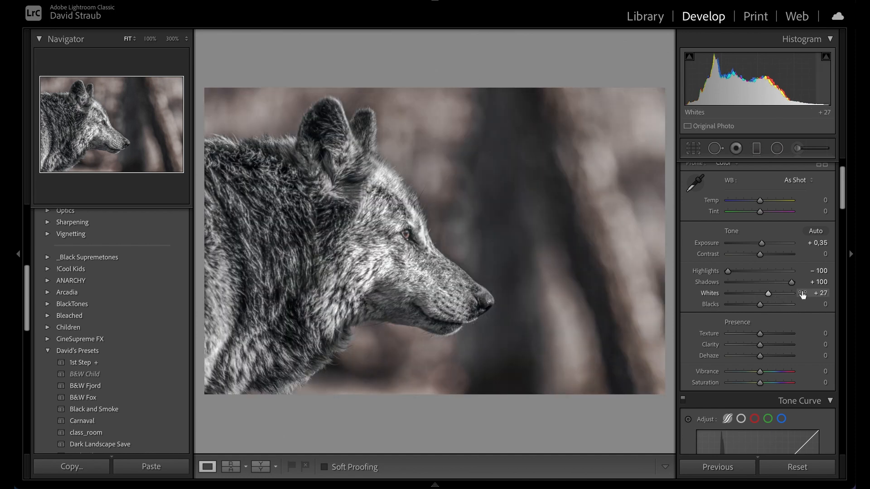
Step: Set Blacks to -4, then raise Texture to +21 and Clarity to +42
left_click(761, 304, "alt")
mouse_move(762, 306)
left_mouse_down()
mouse_move(752, 307)
mouse_move(759, 303)
left_mouse_up()
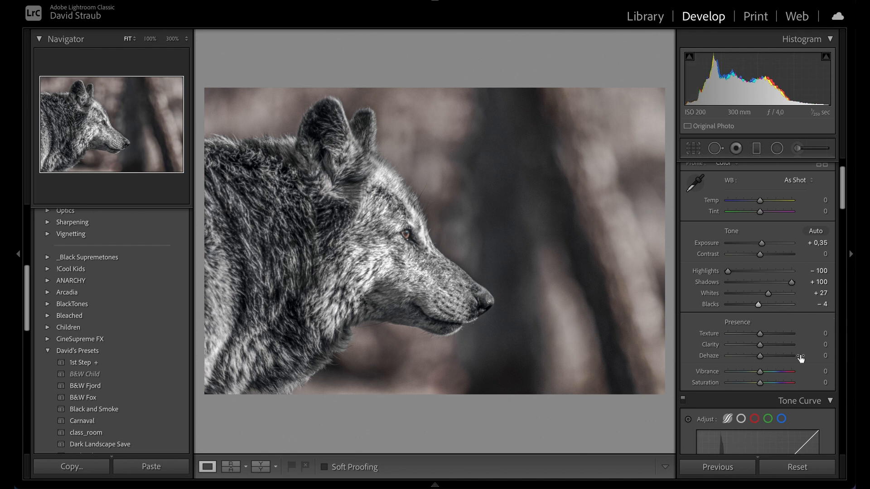
left_click_drag(762, 333, 774, 349)
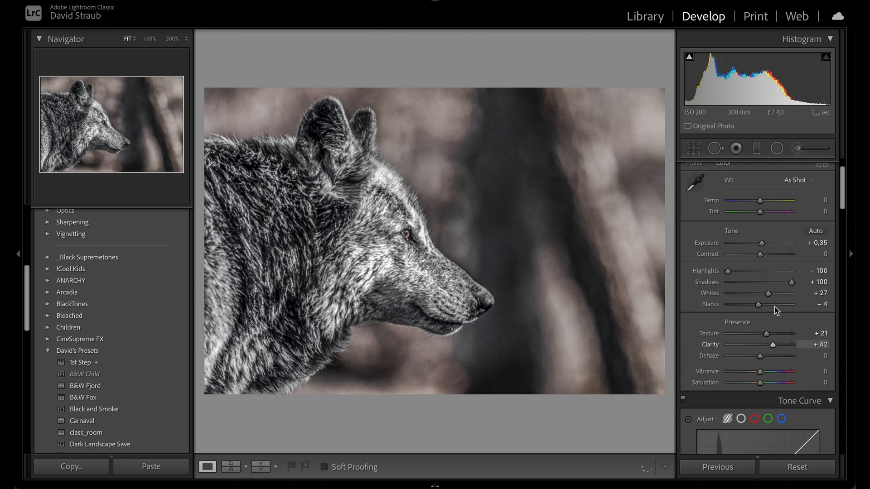
Step: In HSL Saturation, set Yellow -94, Green, Aqua, Blue, Magenta -100, Purple -71, Red -19, Orange -27
scroll(773, 290, "down", 1)
scroll(773, 290, "down", 2)
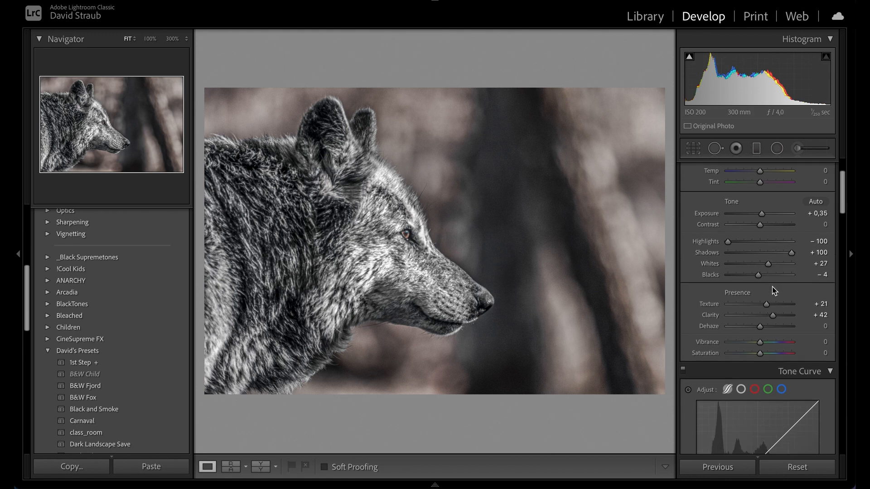
scroll(752, 329, "down", 10)
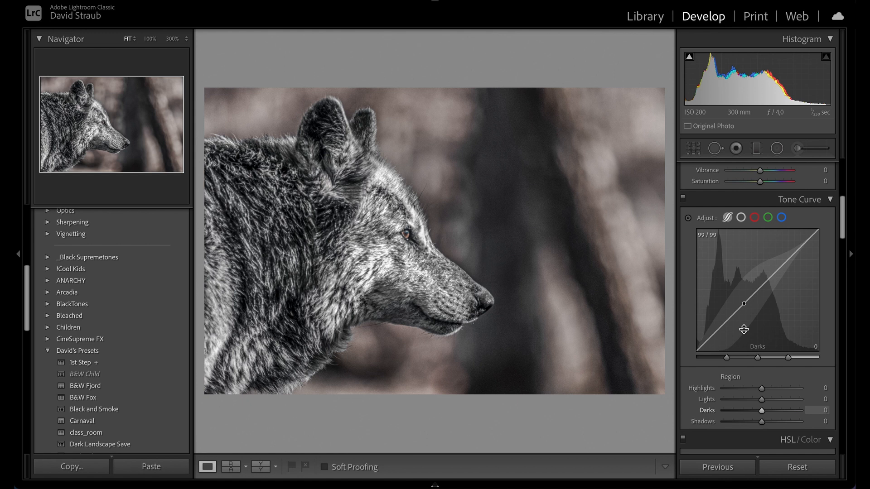
scroll(743, 329, "down", 1)
scroll(744, 329, "down", 5)
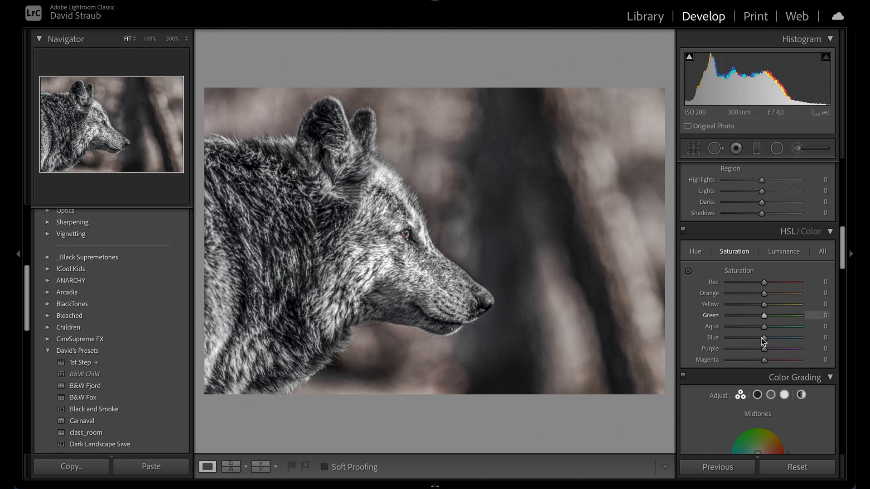
left_click_drag(764, 304, 700, 318)
left_click_drag(764, 327, 677, 343)
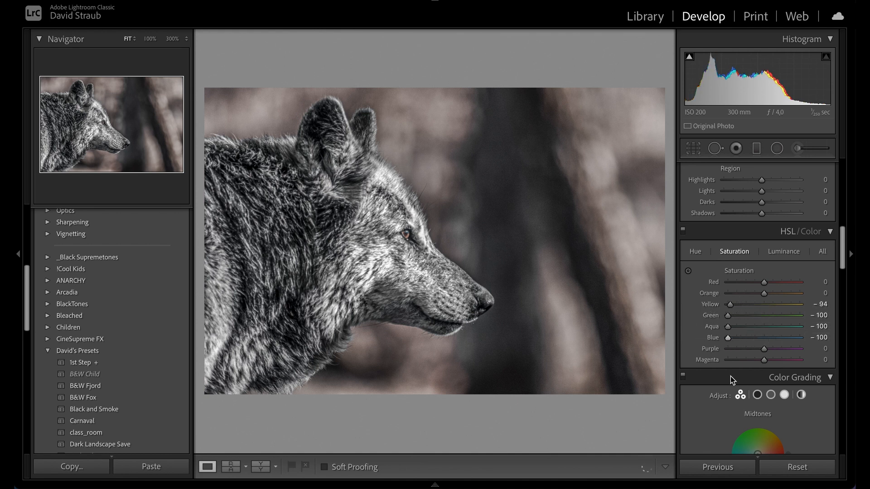
left_click_drag(764, 349, 728, 368)
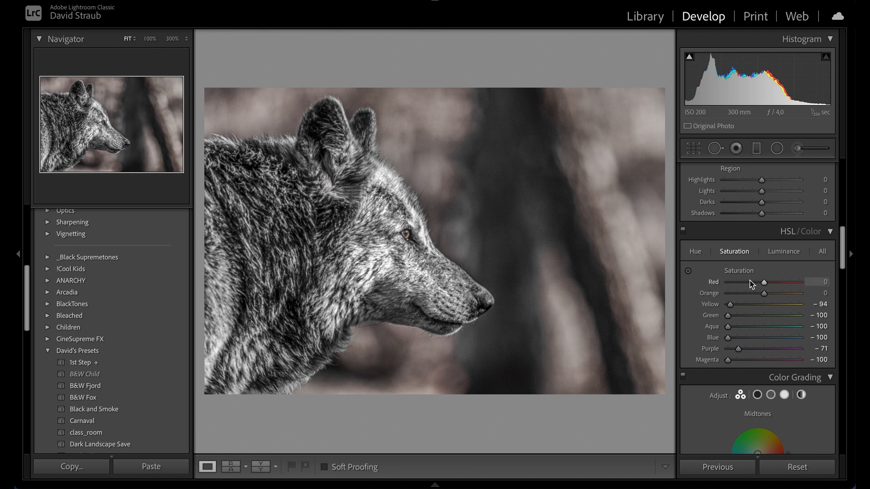
left_click_drag(763, 282, 756, 296)
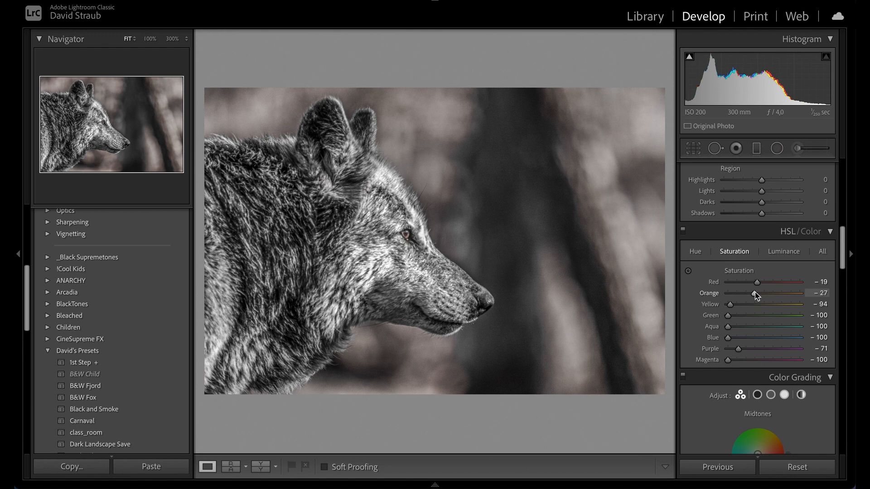
Step: Set the Detail panel's sharpening Amount to 15
scroll(754, 295, "down", 10)
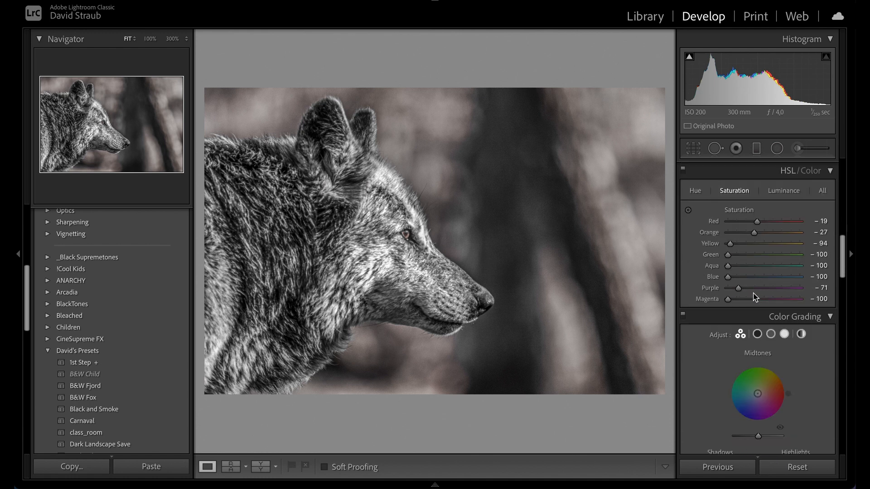
scroll(751, 294, "down", 2)
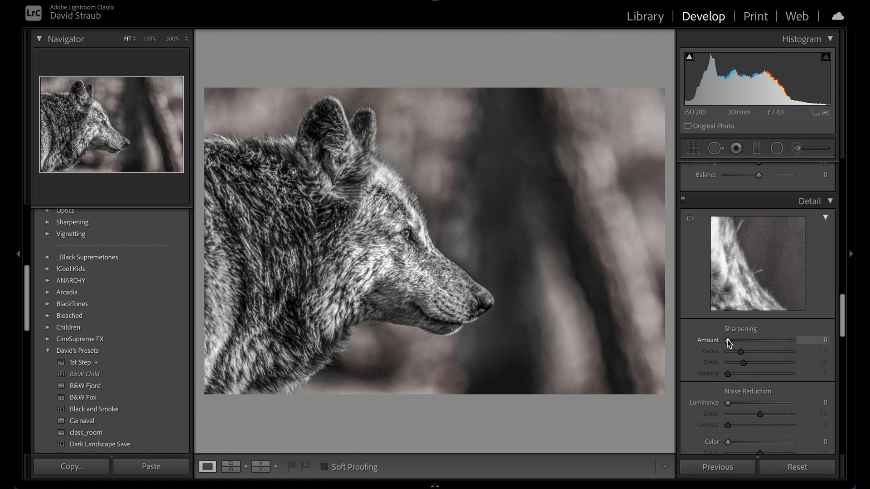
left_click_drag(727, 341, 734, 343)
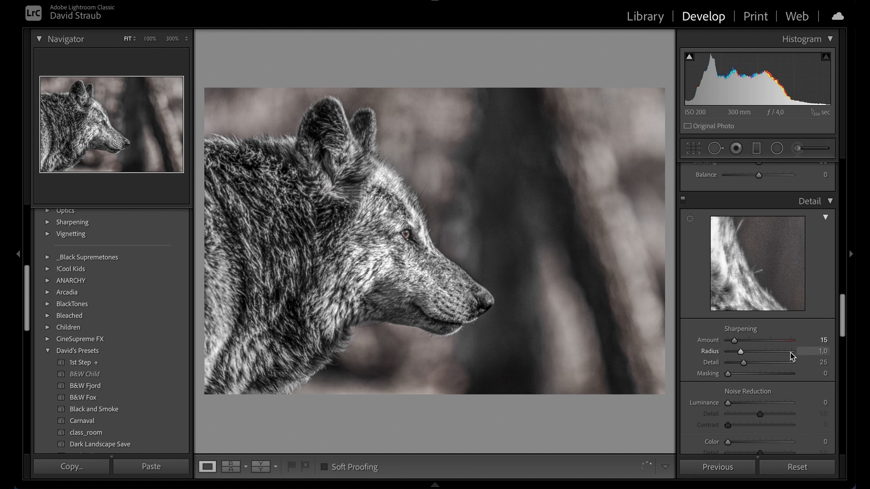
Step: Set the sharpening Radius to 0.5
left_click(814, 353)
key("Down")
key("Down")
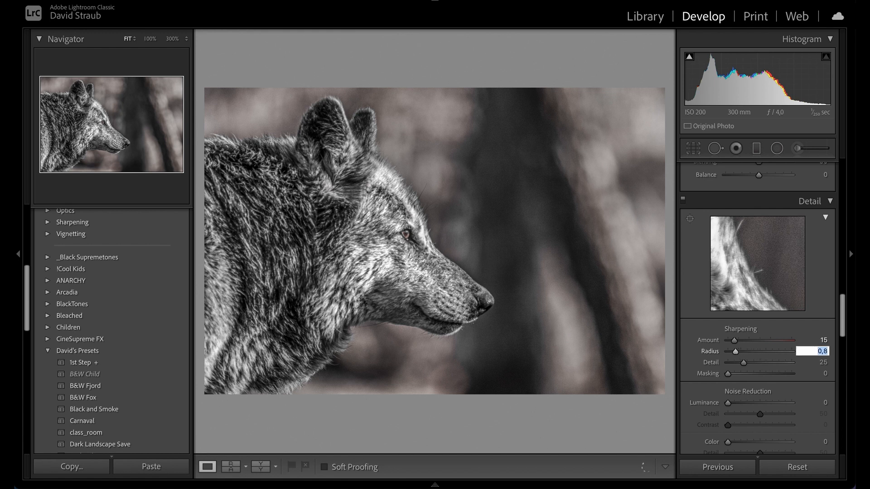
key("Down")
key("Down")
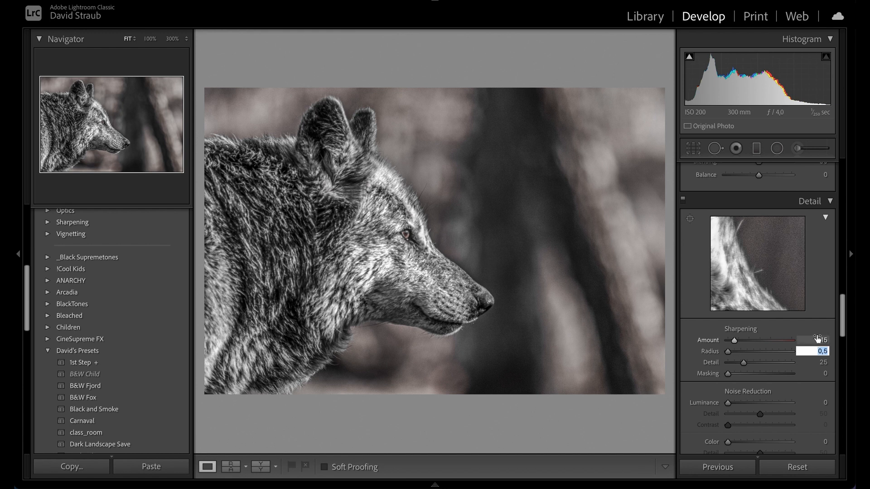
Step: Set the sharpening Detail to 15
left_click(813, 363)
key("Down")
key("Down")
key("Down")
key("Down")
key("Down")
key("Down")
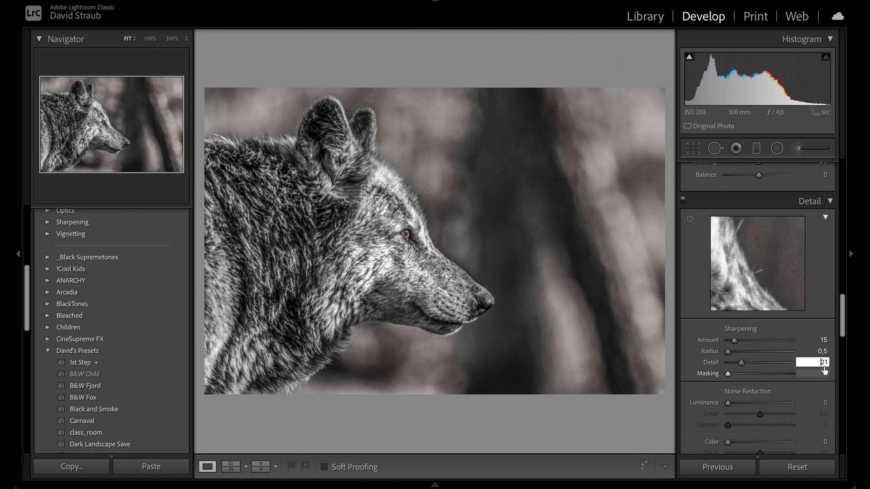
key("Down")
key("Down")
key("Down")
key("Down")
key("Down")
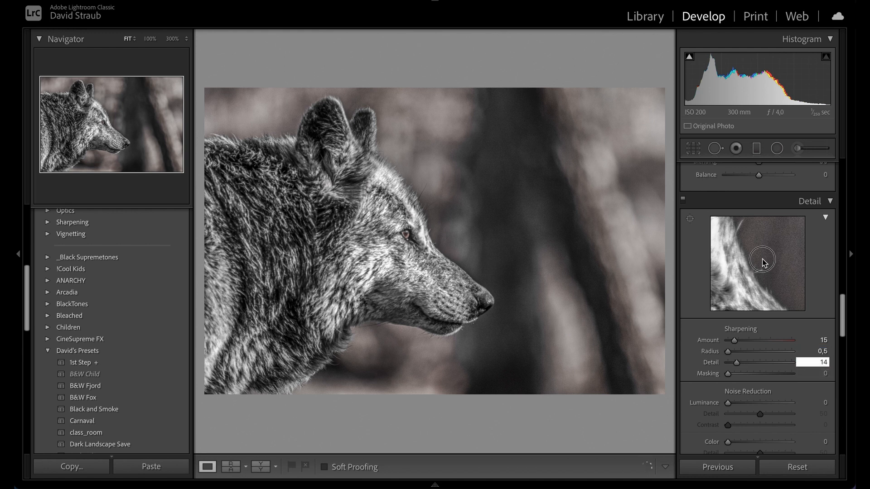
key("Return")
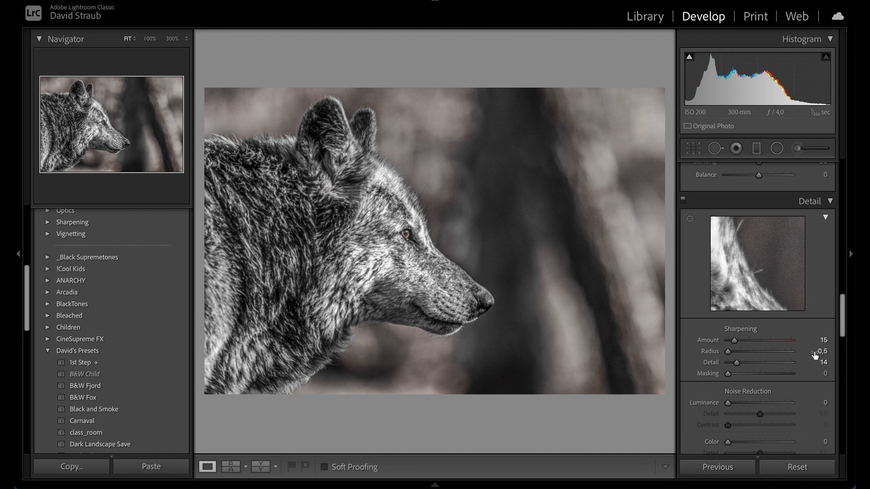
left_click(821, 363)
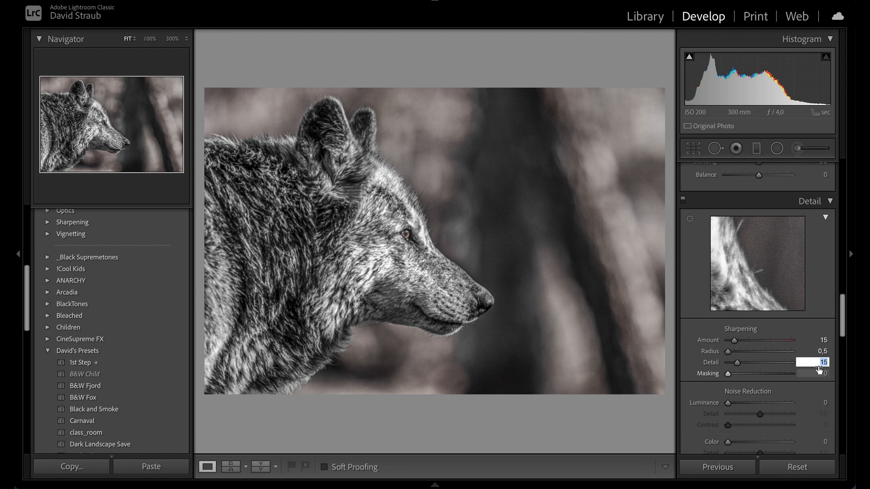
key("Up")
scroll(703, 372, "down", 2)
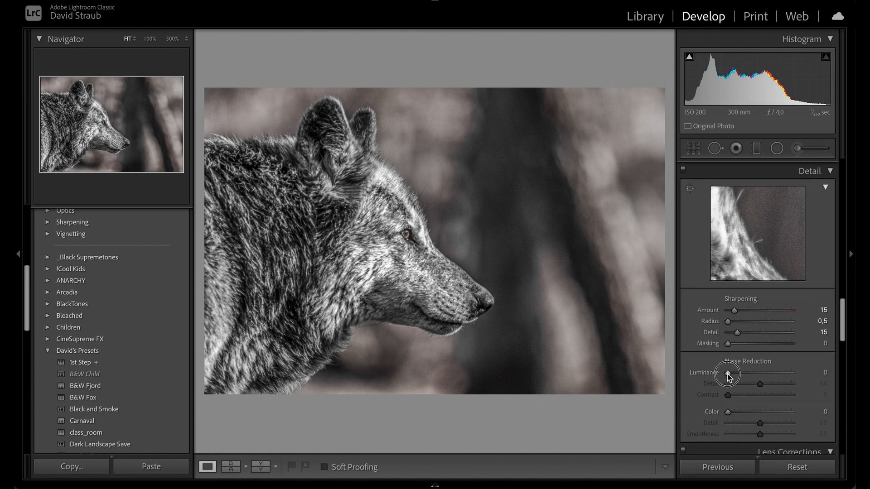
Step: Try Luminance noise reduction at 25 with Contrast 50 on a 100% view, then set Luminance back to 0
left_click_drag(727, 374, 743, 375)
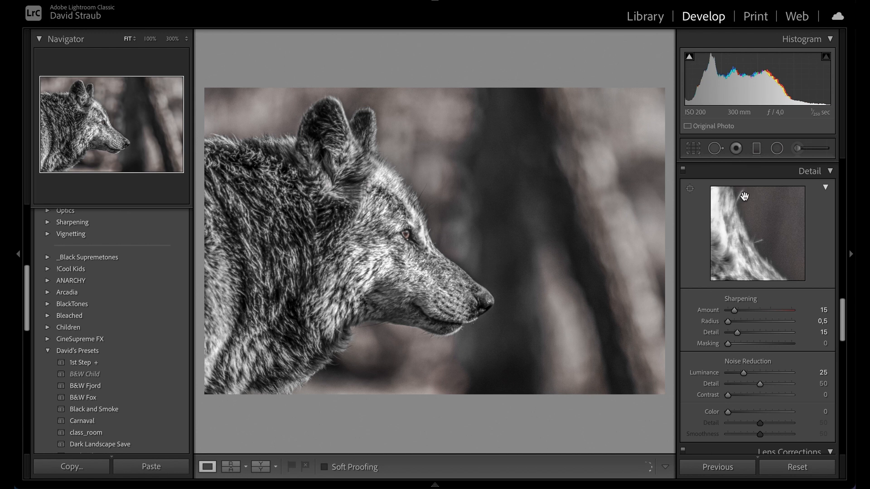
left_click(436, 231)
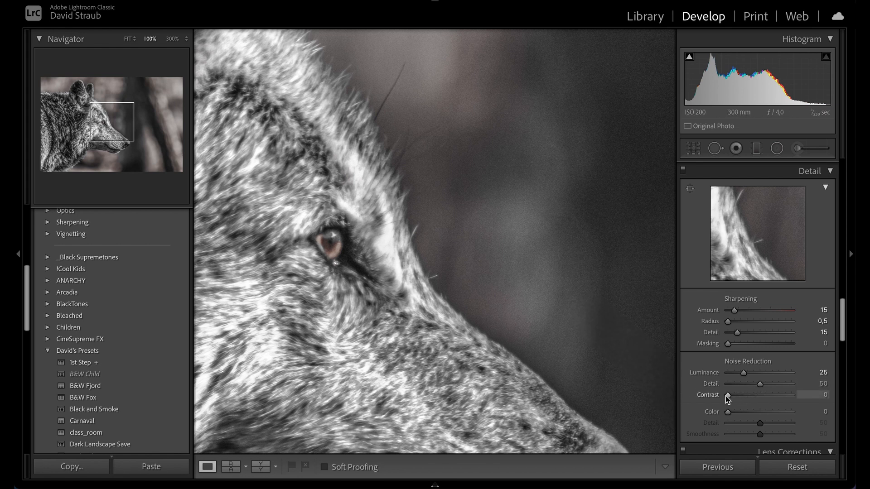
left_click_drag(726, 395, 759, 395)
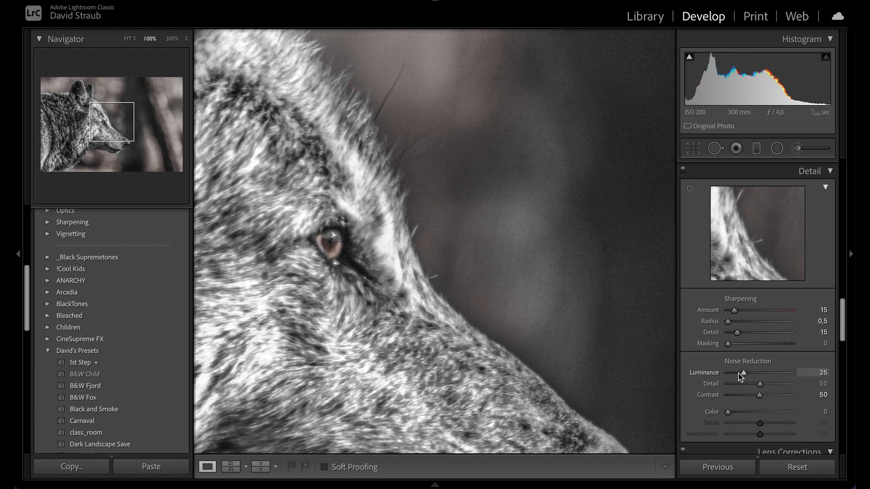
left_click_drag(743, 374, 692, 374)
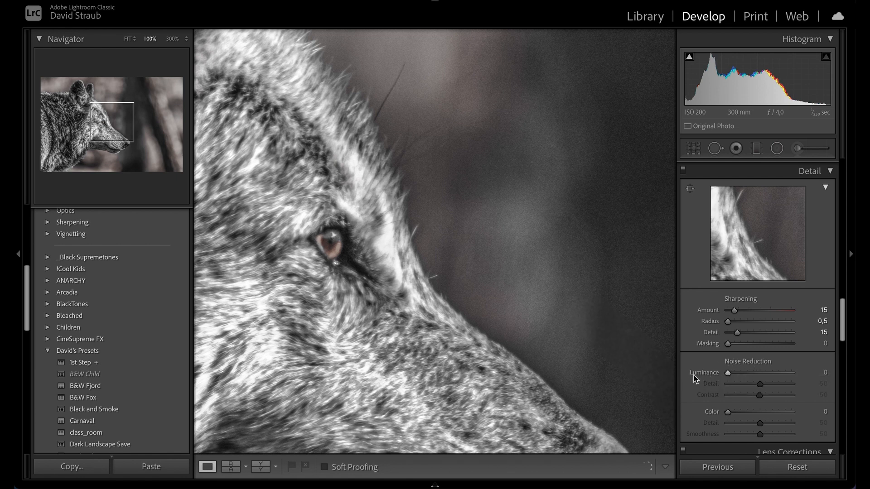
Step: Try Color noise reduction around 20–26, then set Color back to 0 and return to the fit view
scroll(721, 380, "down", 2)
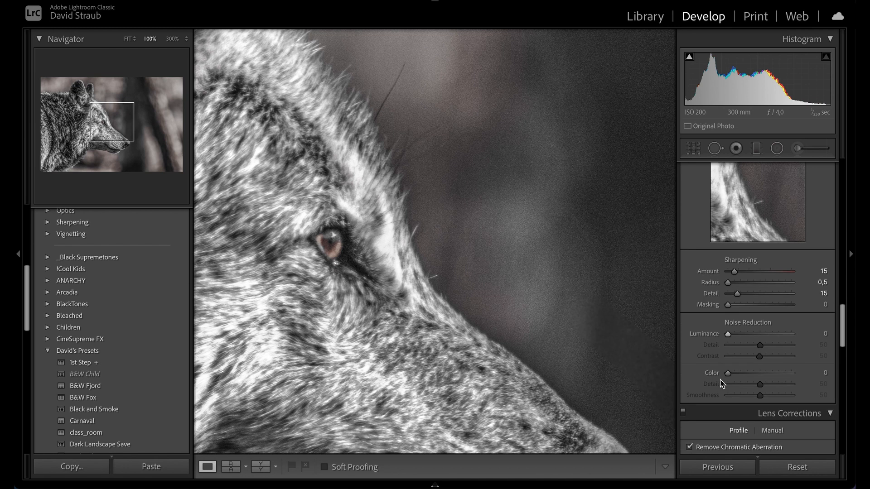
left_click_drag(728, 374, 741, 377)
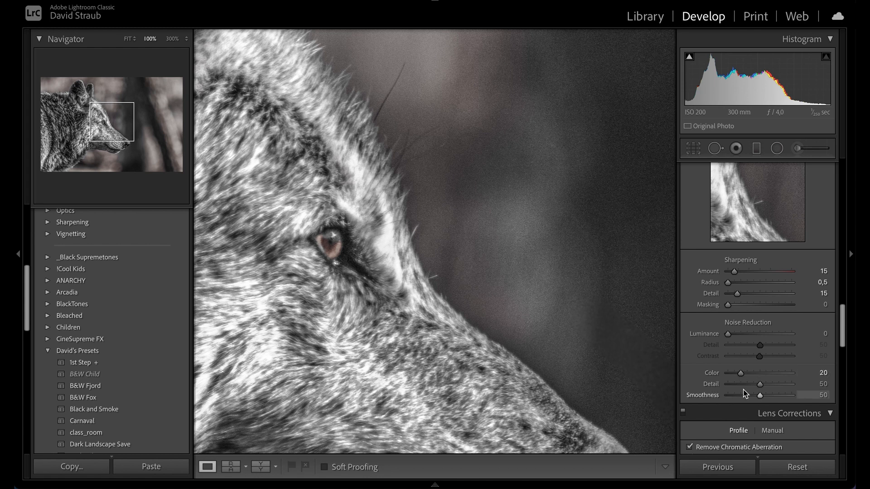
left_click_drag(761, 387, 760, 386)
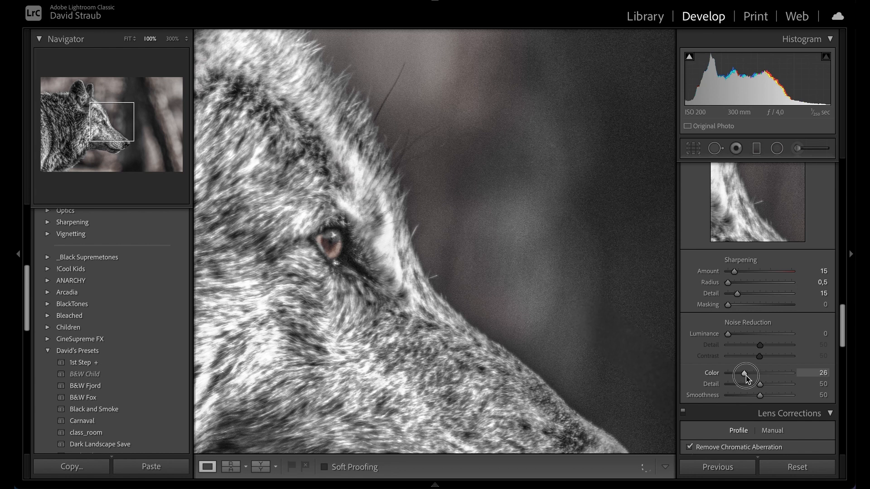
left_click_drag(748, 376, 703, 373)
key("z")
Step: Lower Vibrance to -16 and Saturation to -17 in the Basic panel
scroll(747, 262, "up", 15)
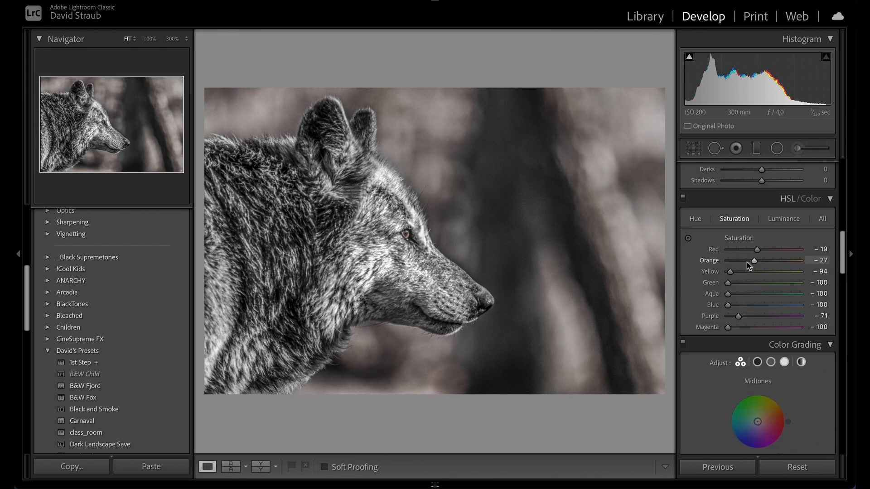
scroll(746, 262, "up", 8)
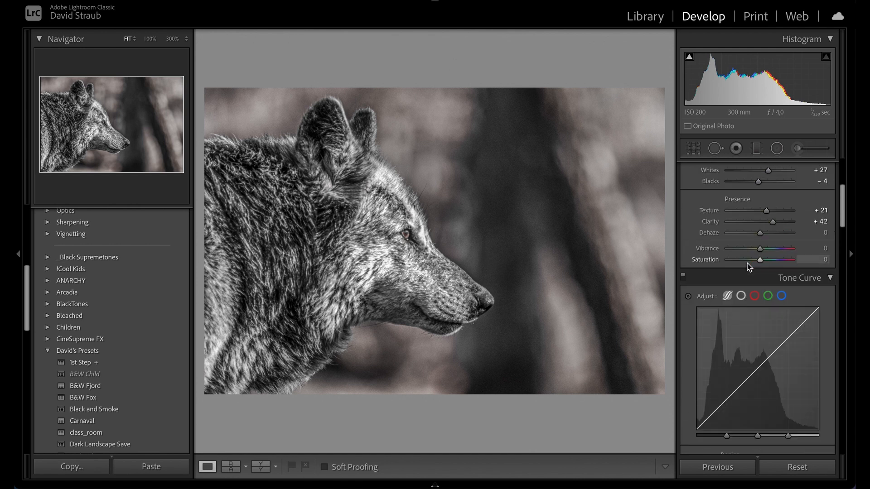
scroll(746, 263, "up", 3)
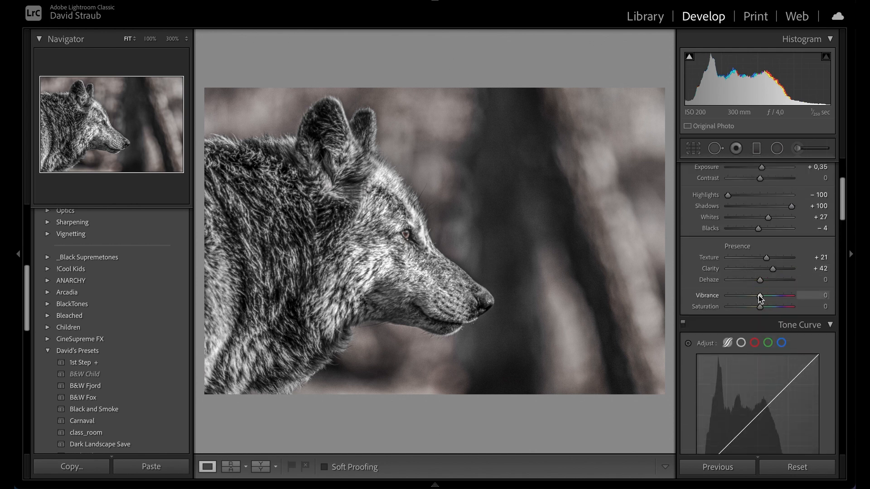
mouse_move(760, 298)
left_mouse_down()
mouse_move(751, 311)
mouse_move(755, 300)
left_mouse_up()
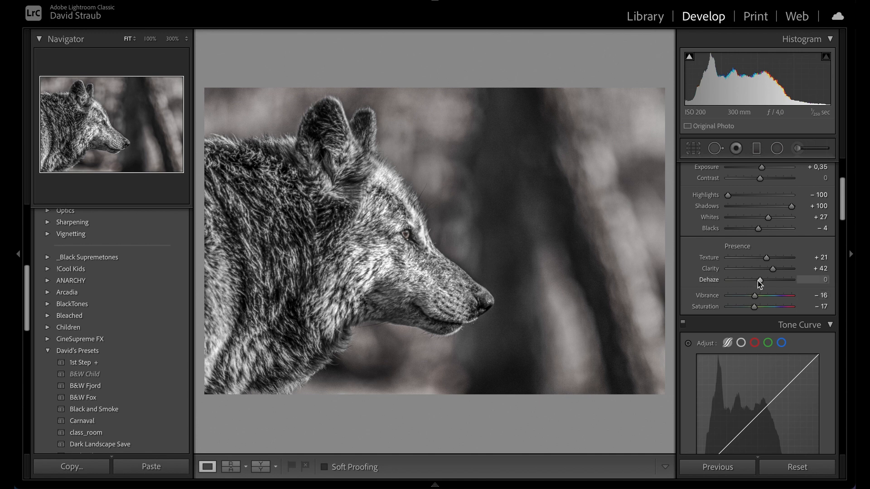
Step: Set the Presence sliders to Dehaze +14, Clarity +17 and Texture +25
mouse_move(760, 281)
left_mouse_down()
mouse_move(778, 283)
mouse_move(763, 283)
left_mouse_up()
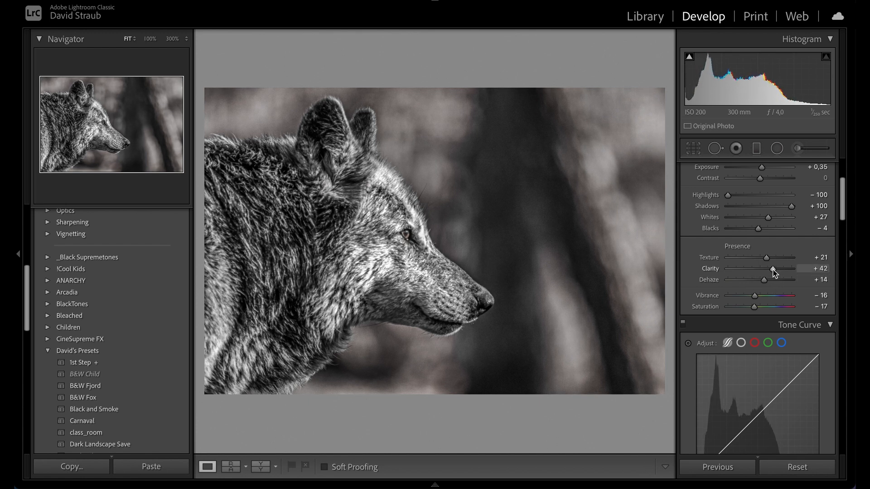
double_click(771, 268)
mouse_move(760, 270)
left_mouse_down()
mouse_move(749, 270)
mouse_move(767, 270)
mouse_move(747, 271)
mouse_move(766, 272)
mouse_move(769, 259)
left_mouse_up()
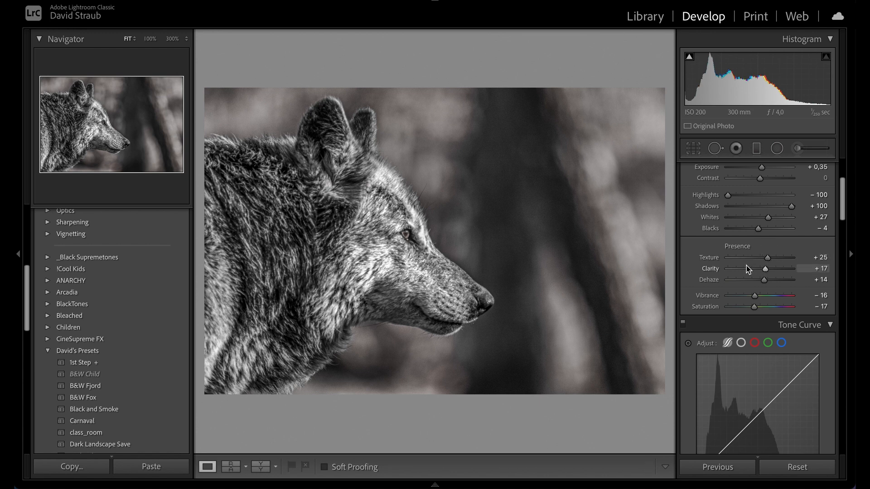
Step: Set the tone sliders to Whites +8, Blacks -47 and Contrast +26
left_click_drag(758, 228, 757, 228)
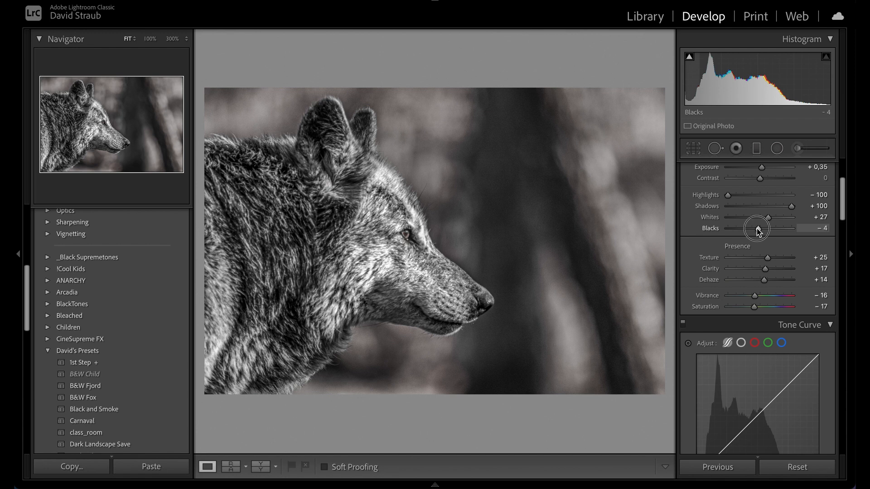
left_click_drag(757, 228, 756, 228)
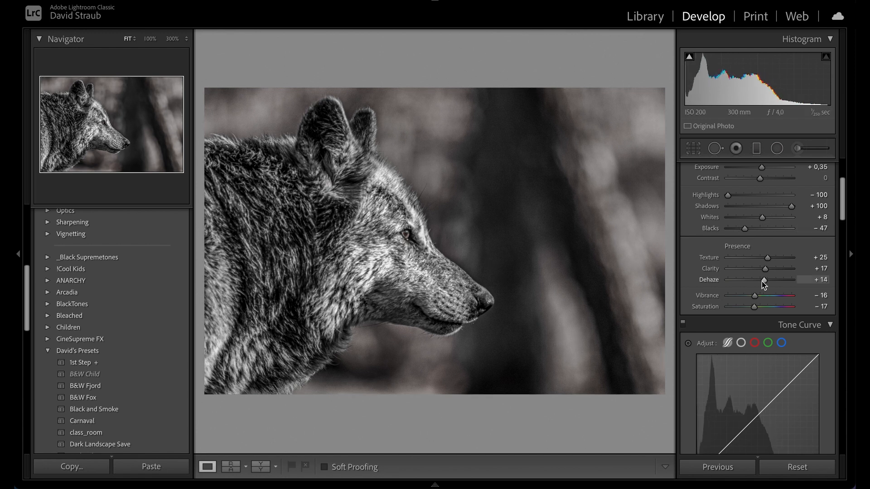
scroll(762, 275, "up", 2)
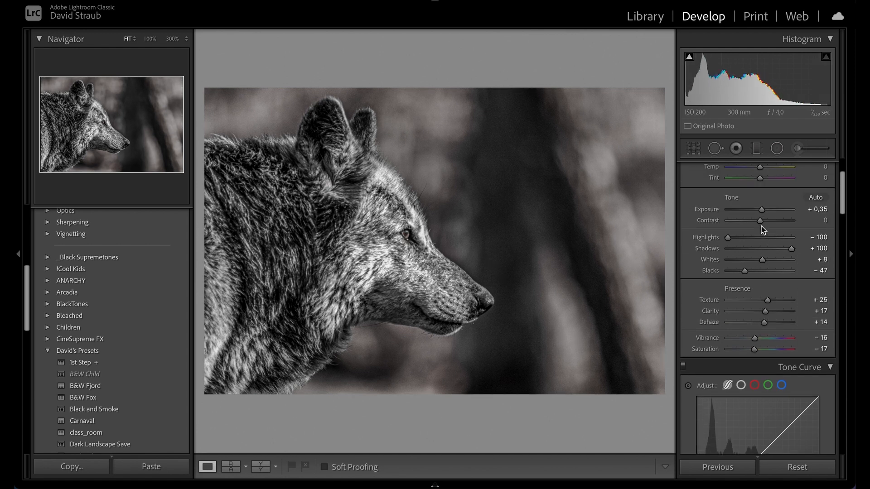
left_click_drag(760, 222, 769, 223)
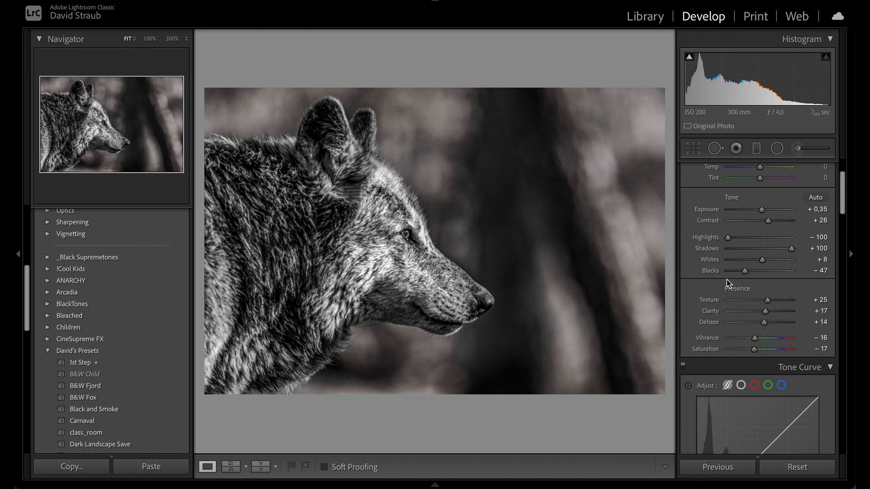
Step: Crop the photo to a 5 x 7 aspect ratio, shifting the frame so the wolf sits further right
key("f")
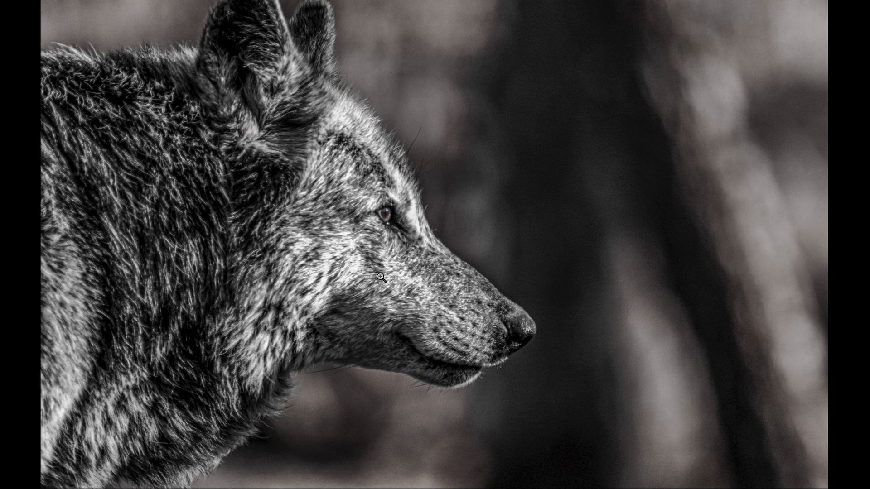
key("f")
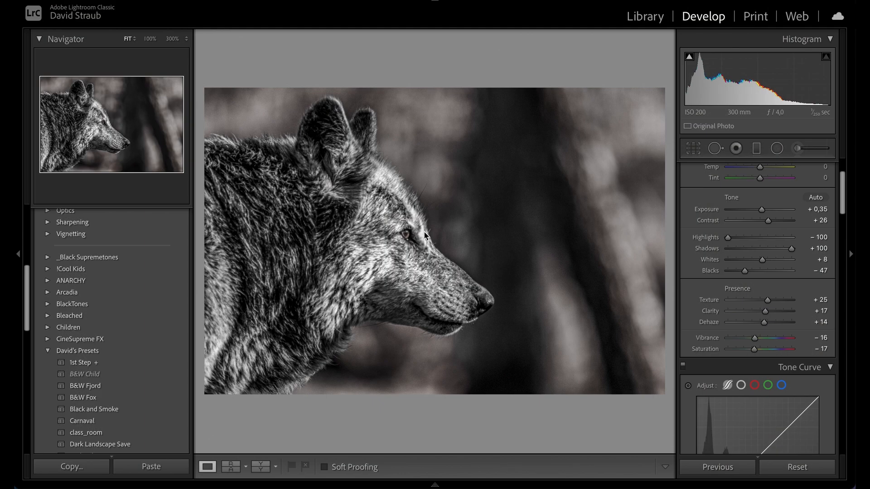
left_click(692, 148)
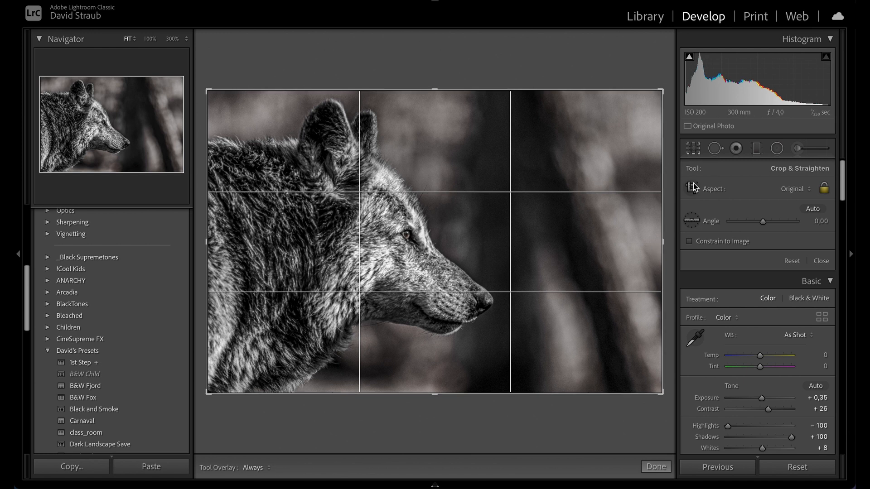
left_click(690, 148)
key("r")
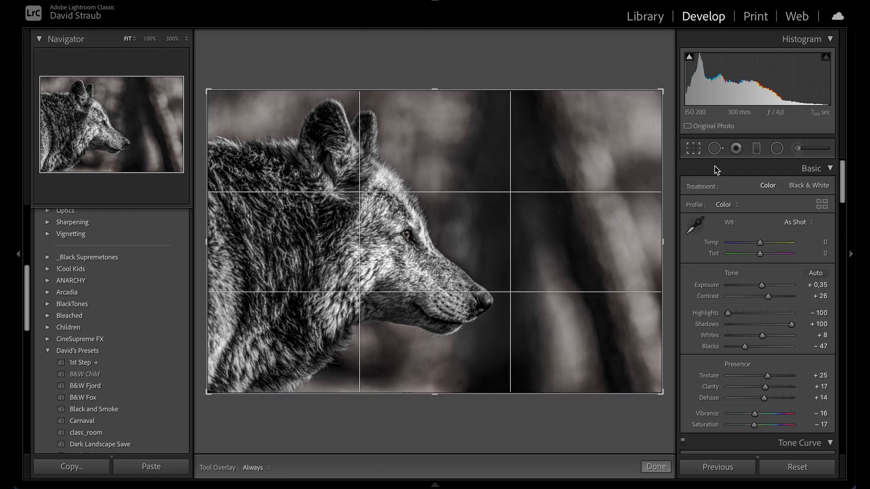
left_click(795, 189)
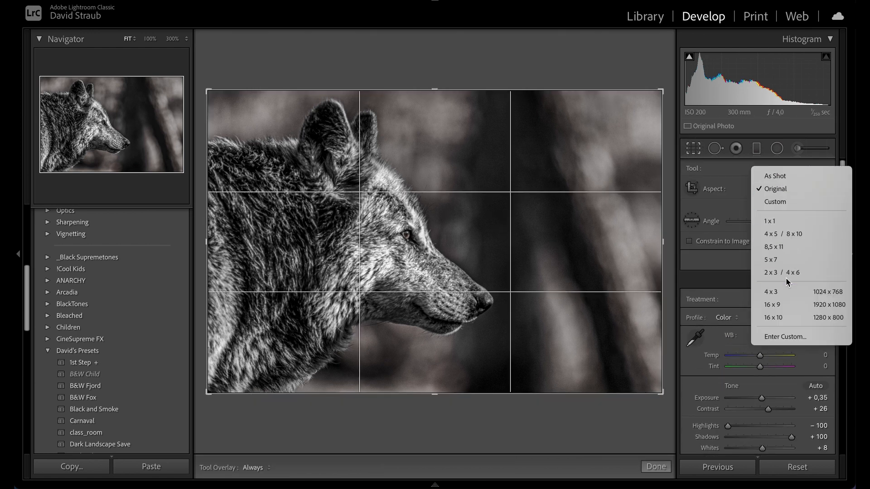
left_click(778, 264)
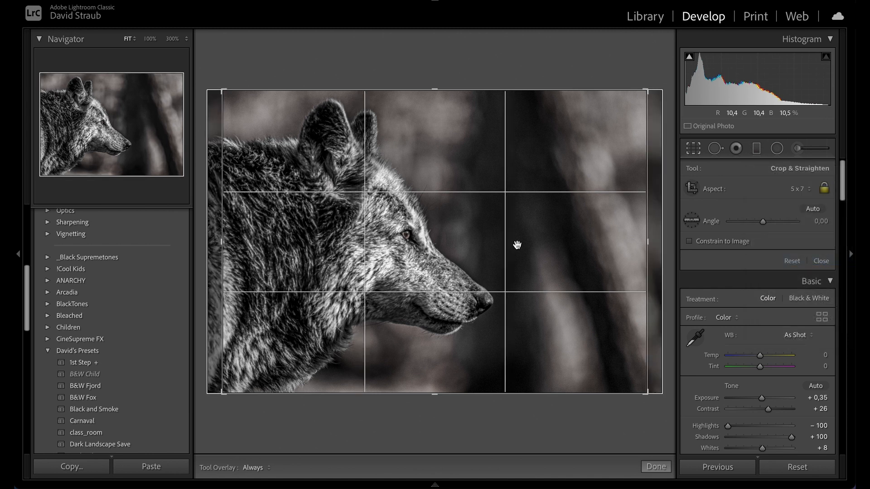
left_click_drag(516, 244, 578, 239)
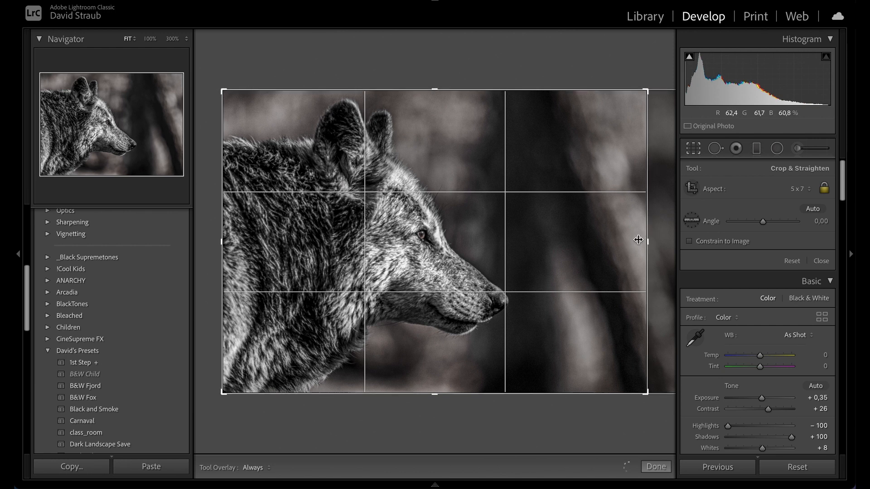
left_click_drag(643, 241, 631, 244)
left_click_drag(533, 264, 529, 274)
double_click(528, 274)
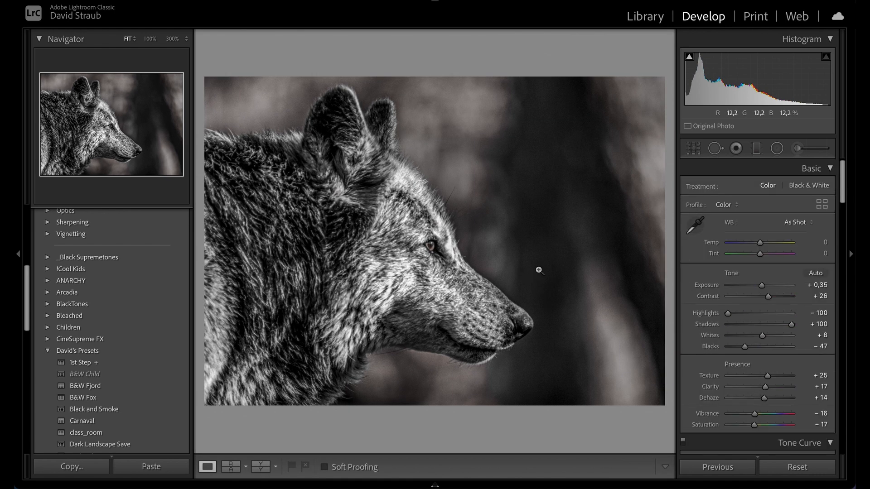
Step: Refine the 5 x 7 crop by moving the frame lower on the wolf
left_click(688, 153)
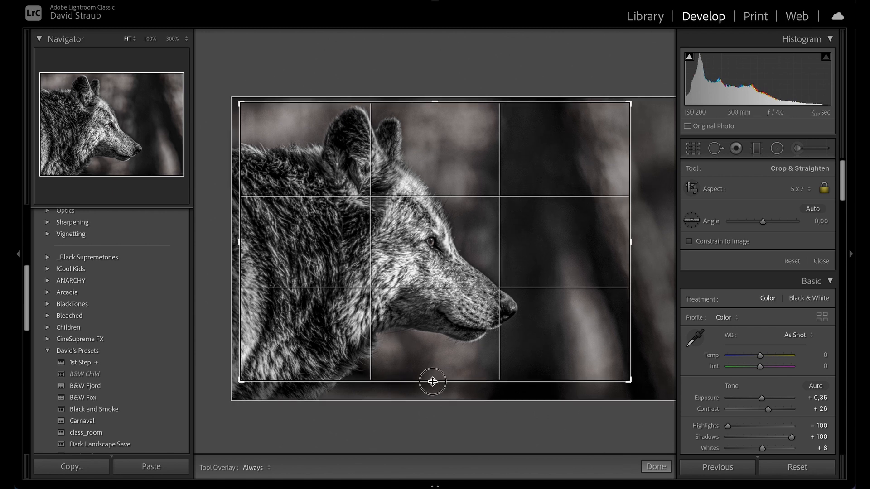
left_click_drag(431, 380, 431, 392)
left_click_drag(421, 355, 427, 367)
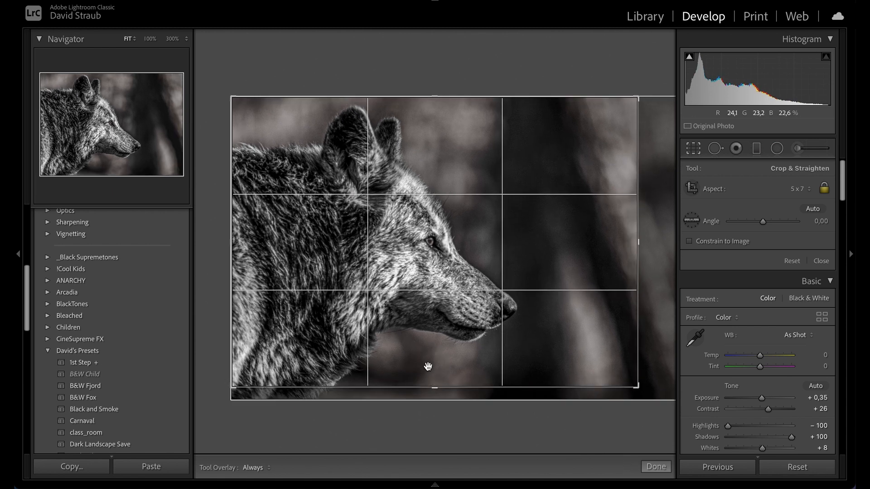
key("Return")
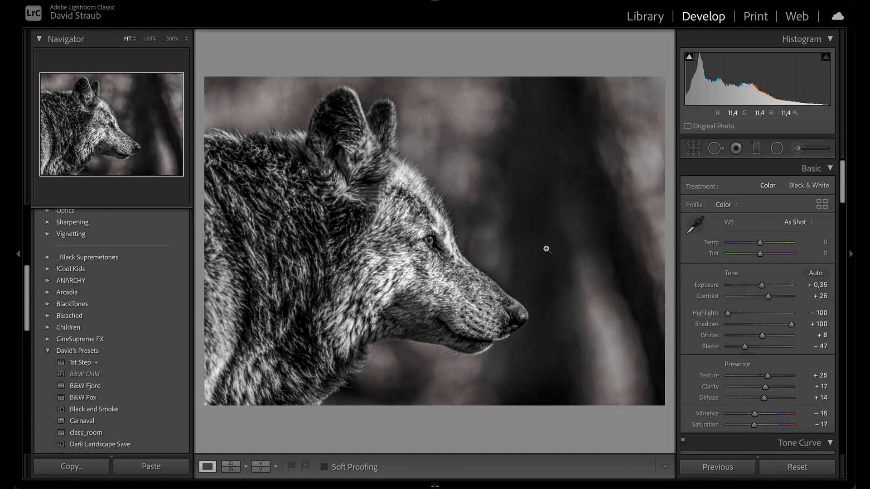
Step: Open the Adjustment Brush with the Teeth Whitening effect and paint over the wolf's cheek fur behind the eye
left_click(796, 148)
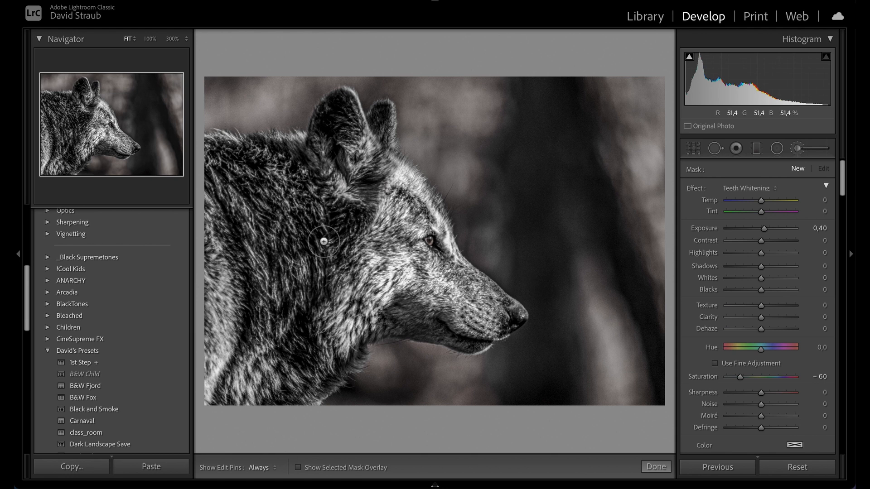
left_click_drag(343, 217, 302, 313)
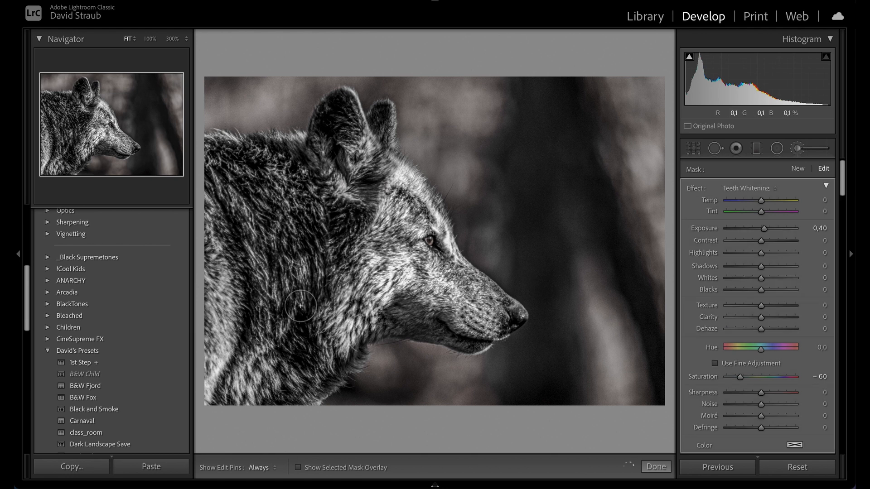
scroll(327, 214, "down", 5)
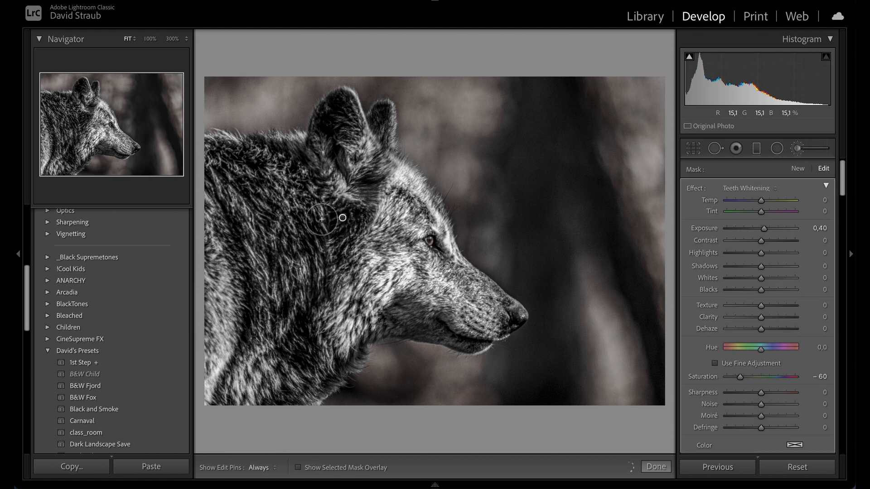
key("o")
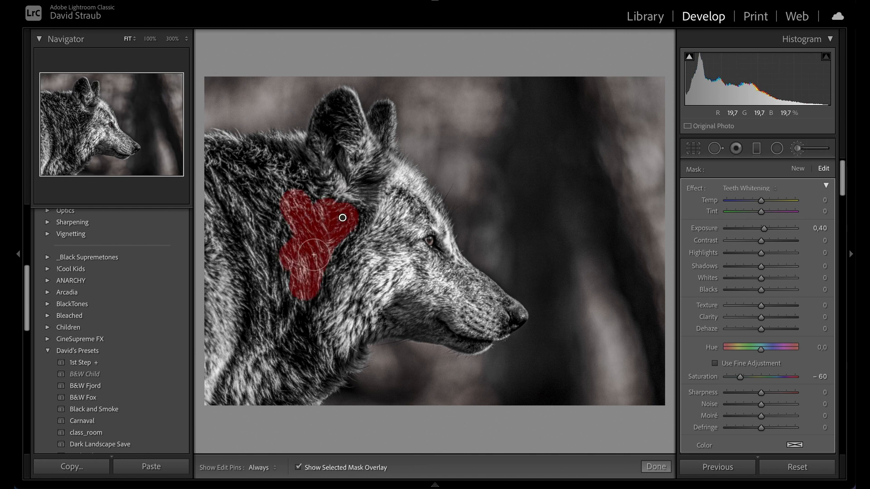
scroll(352, 226, "up", 5)
mouse_move(352, 225)
left_mouse_down()
mouse_move(329, 257)
mouse_move(297, 242)
left_mouse_up()
key("o")
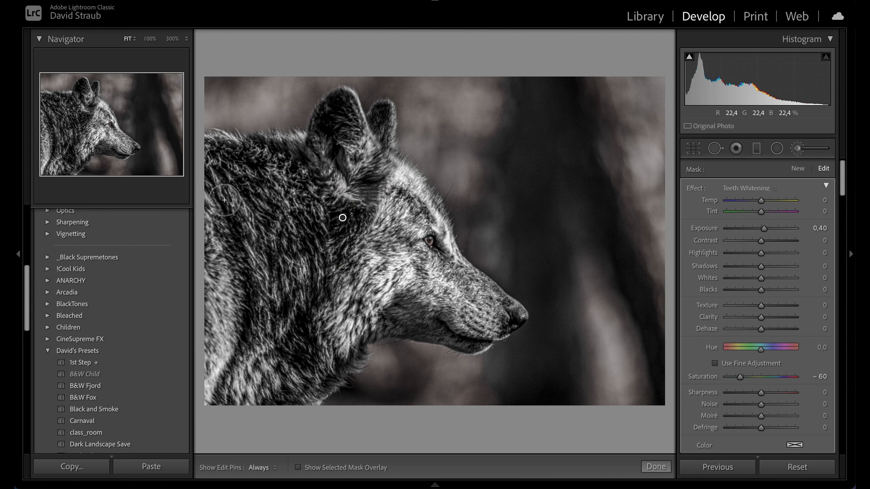
Step: Brush additional strokes along the wolf's neck and over its ears with a resized brush
mouse_move(224, 206)
left_mouse_down()
mouse_move(244, 323)
mouse_move(222, 385)
left_mouse_up()
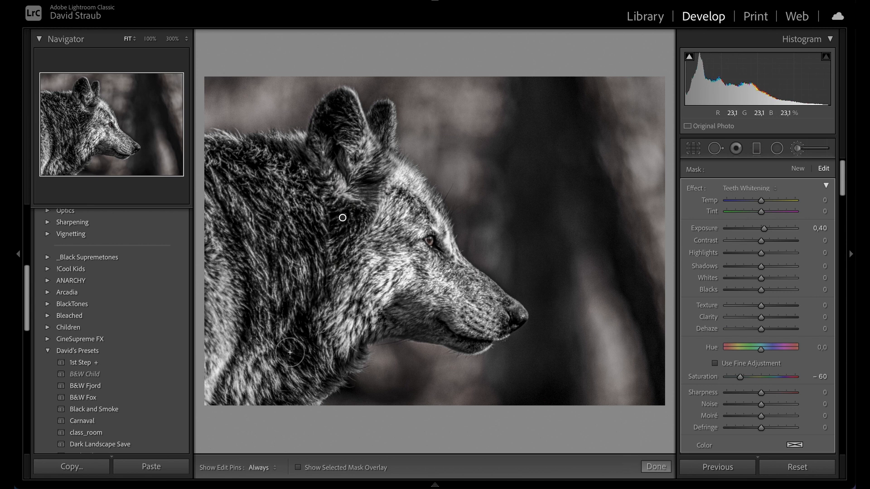
scroll(290, 349, "up", 5)
key("h")
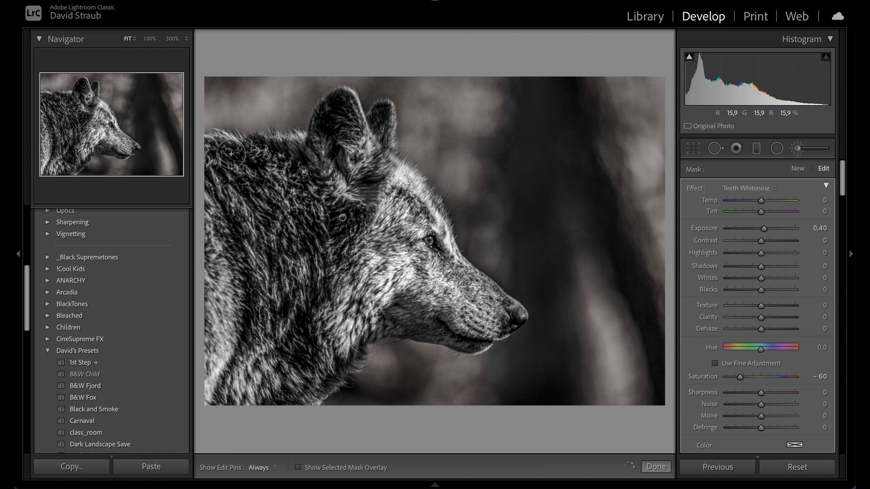
mouse_move(328, 132)
left_mouse_down()
mouse_move(339, 105)
mouse_move(349, 111)
mouse_move(353, 130)
left_mouse_up()
scroll(353, 130, "down", 3)
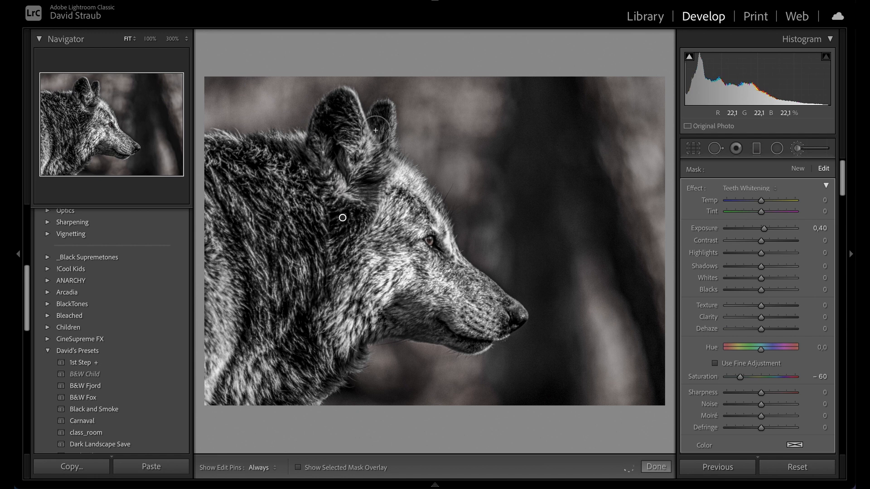
key("h")
Step: Zoom in to brush along the wolf's lower lip, then check the painted brush mask with its overlay
key("z")
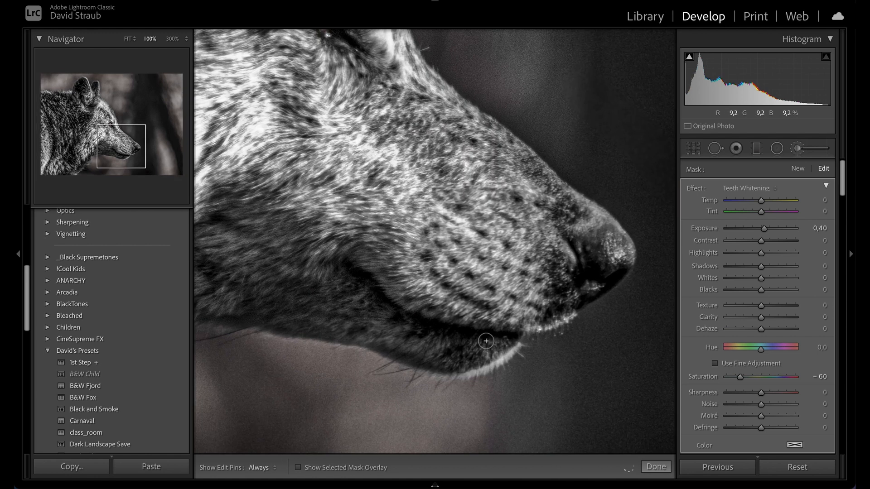
key("h")
key("h")
left_click(368, 263)
key("o")
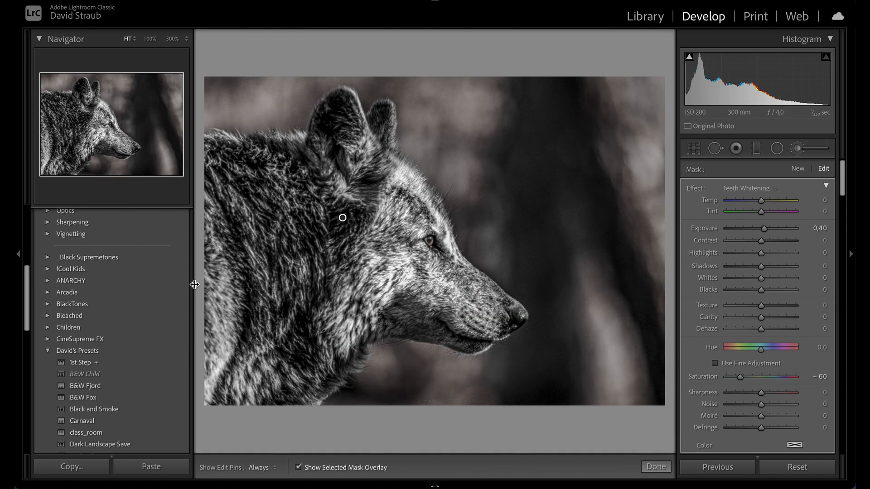
key("o")
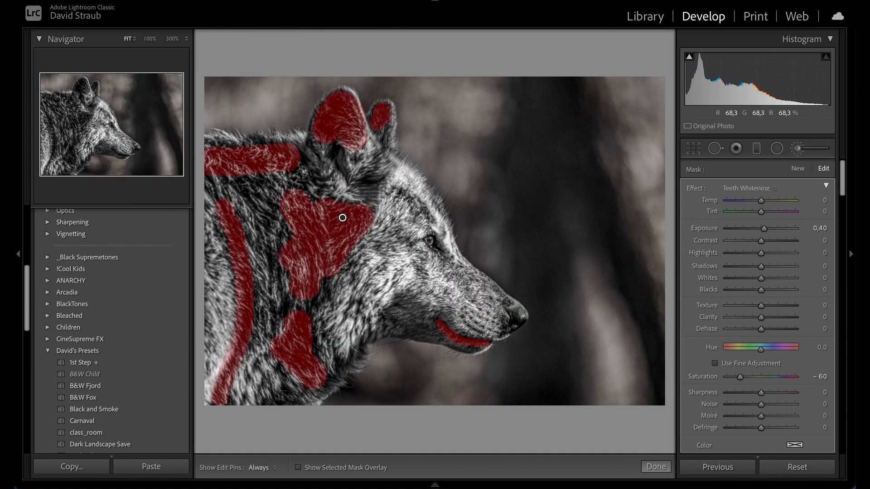
key("h")
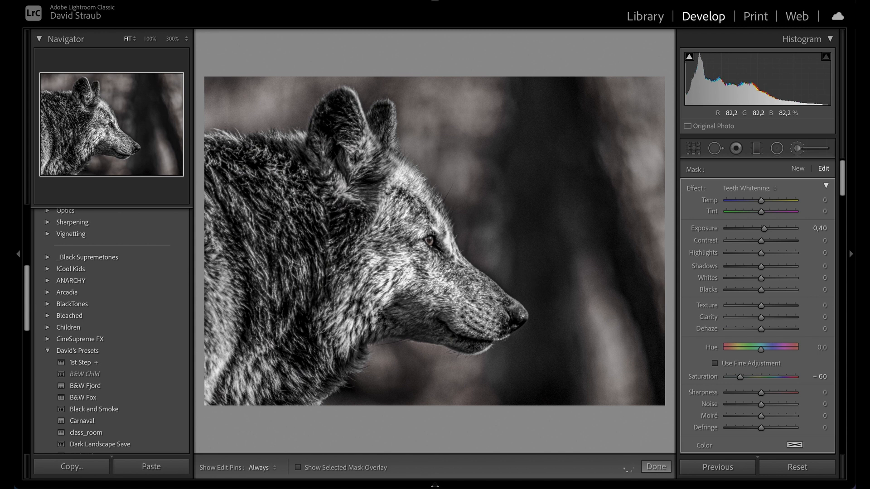
key("h")
key("o")
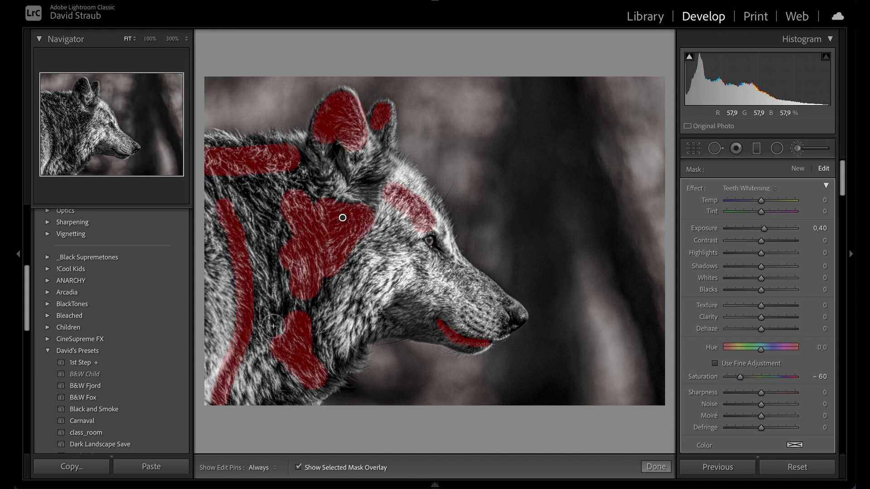
key("o")
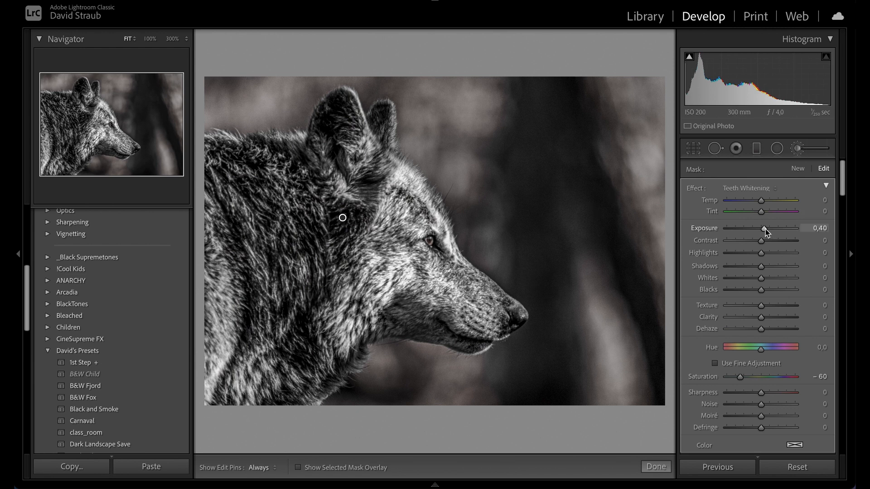
Step: Set the brush adjustment's Exposure to 0.91 and close the brush tool
mouse_move(765, 230)
left_mouse_down()
mouse_move(814, 238)
mouse_move(761, 230)
left_mouse_up()
mouse_move(763, 231)
left_mouse_down()
mouse_move(771, 232)
mouse_move(765, 229)
left_mouse_up()
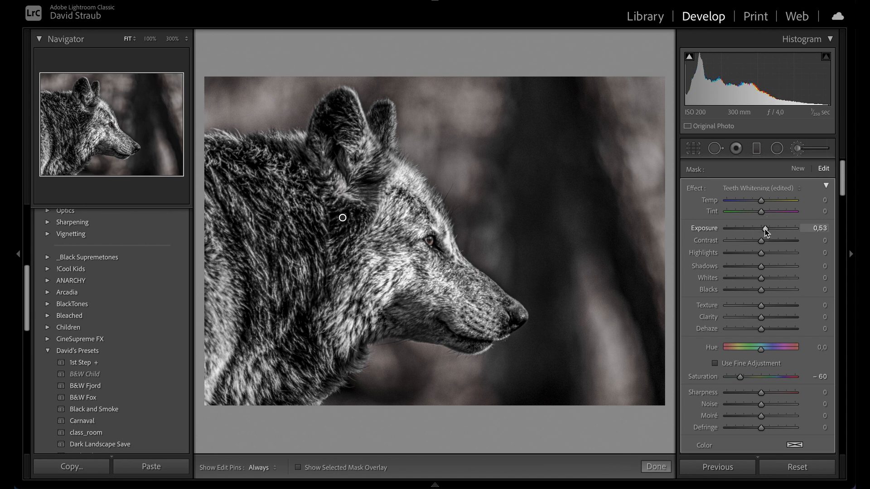
double_click(703, 229)
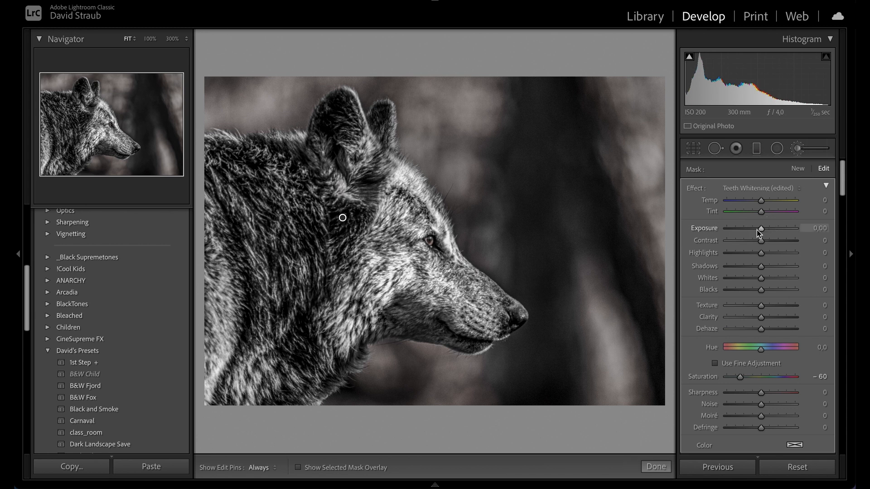
left_click_drag(761, 229, 768, 231)
left_click(655, 467)
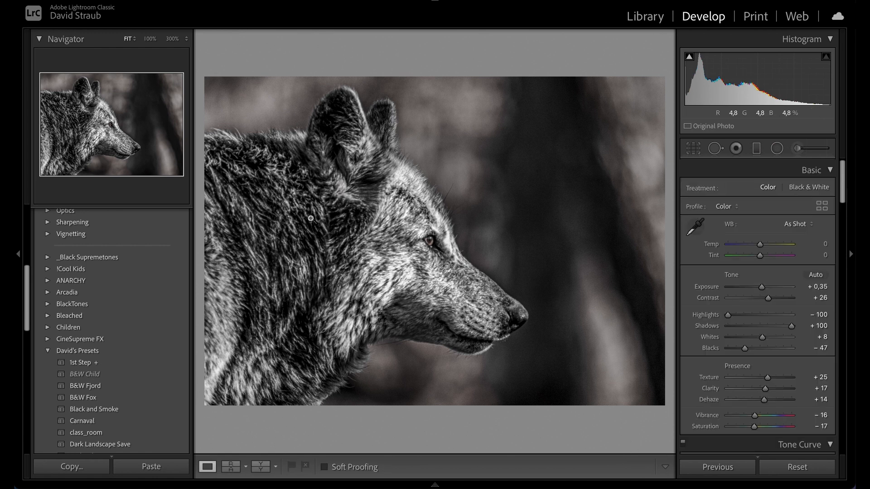
Step: Reopen the brush, delete the adjustment pin, then undo the deletion
left_click(798, 148)
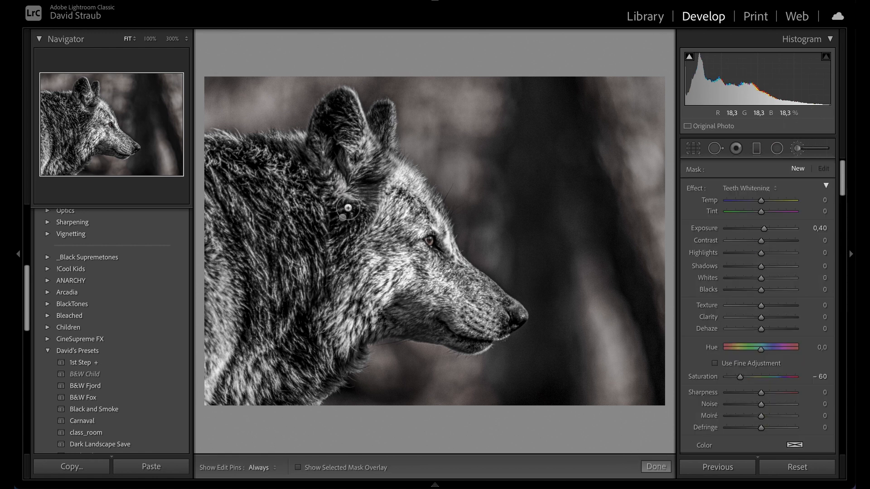
left_click(343, 220)
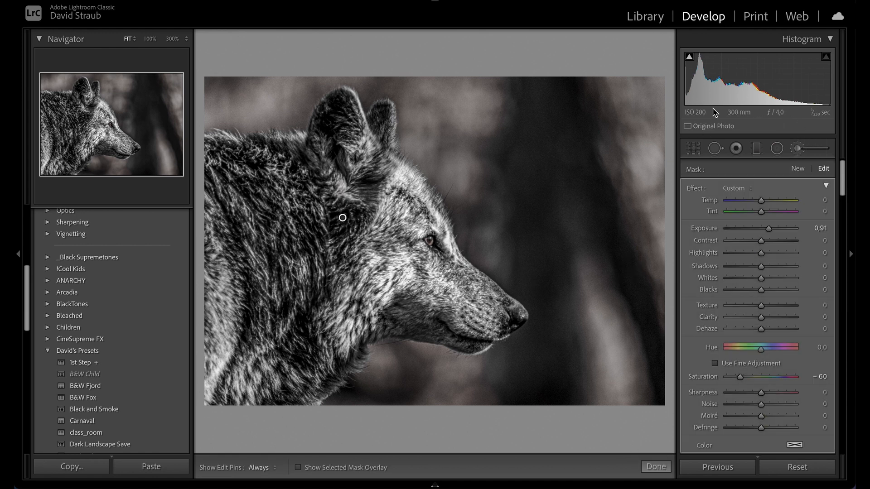
key("Delete")
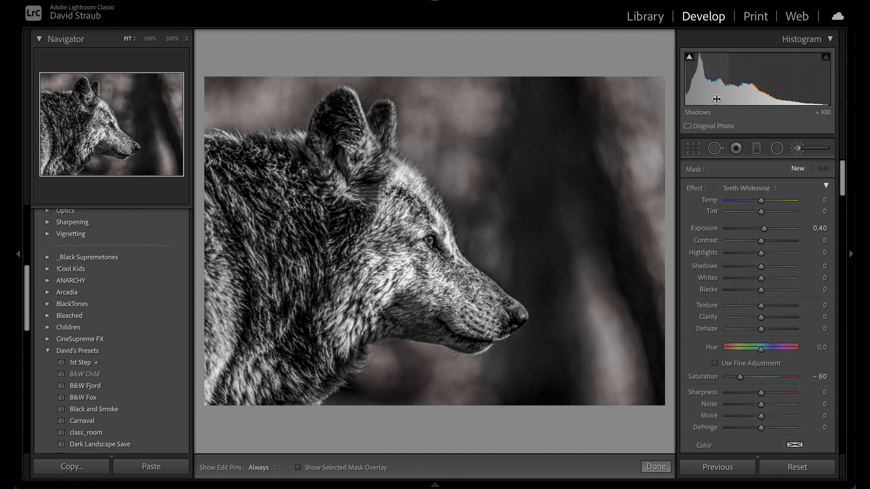
key("ctrl+z")
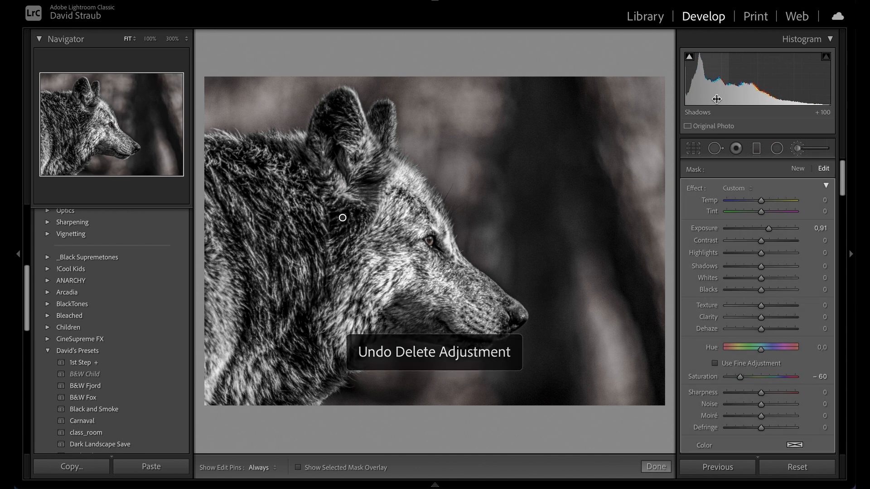
left_click(656, 467)
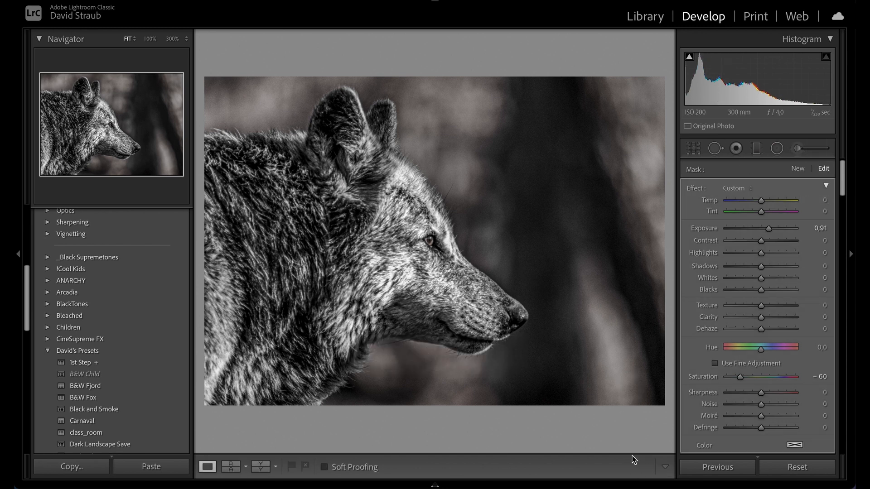
Step: Save the current settings as a new develop preset named Dark Wolf in the personal presets group
key("f")
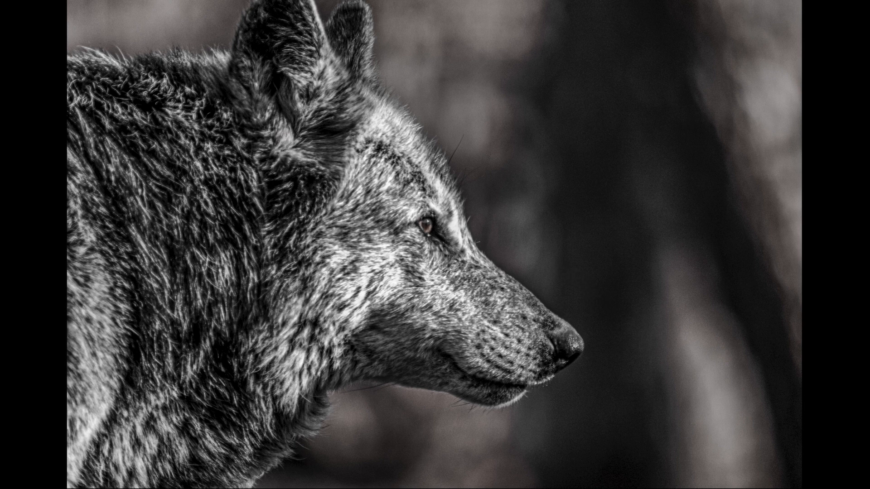
key("f")
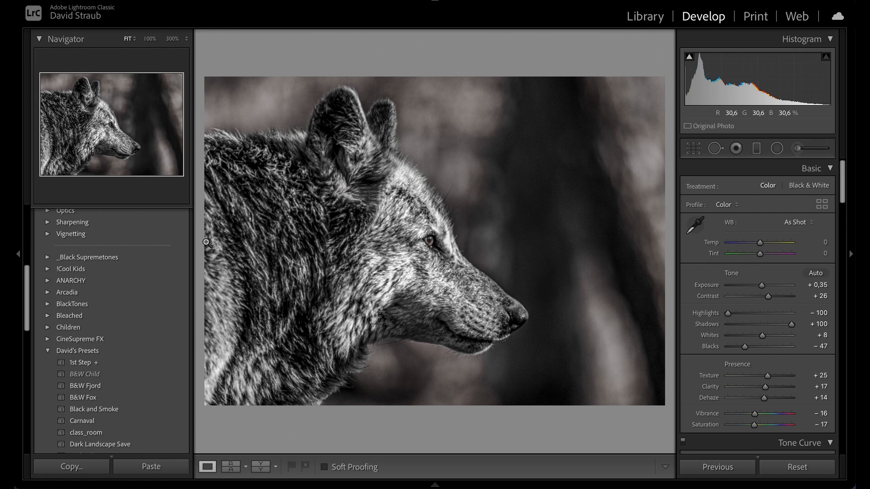
scroll(183, 223, "up", 5)
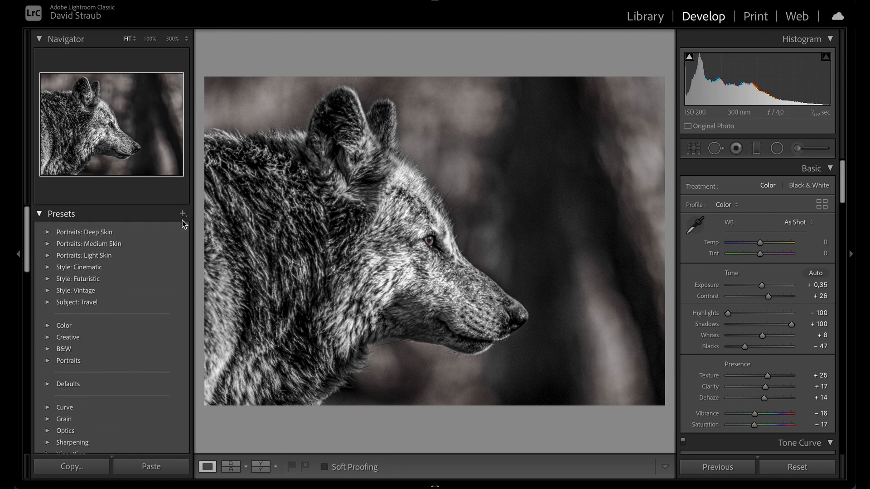
left_click(183, 215)
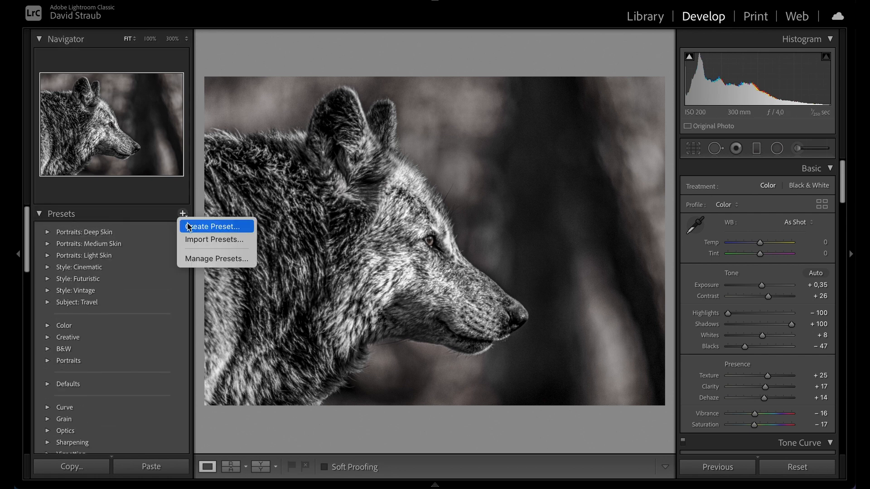
left_click(201, 226)
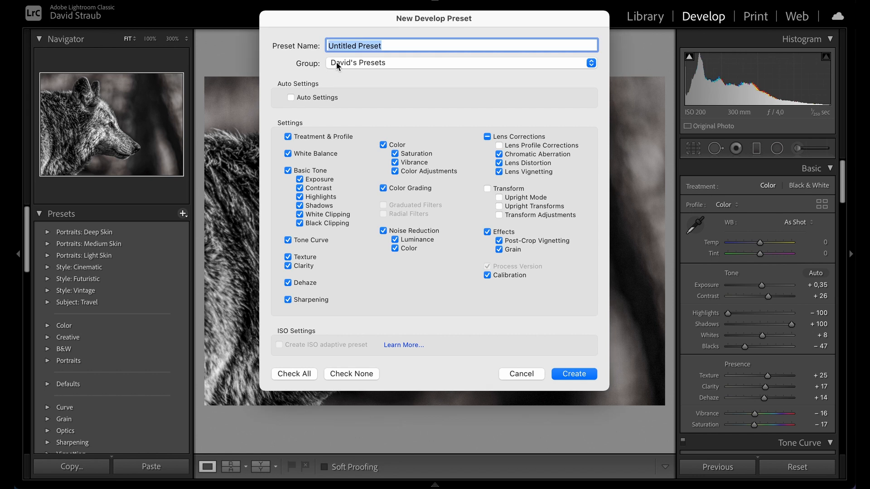
type("Dark Wolf")
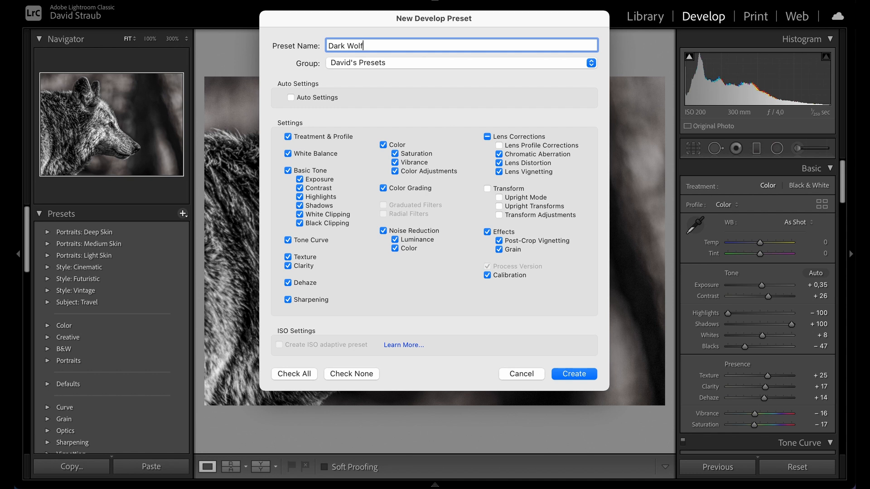
left_click(567, 374)
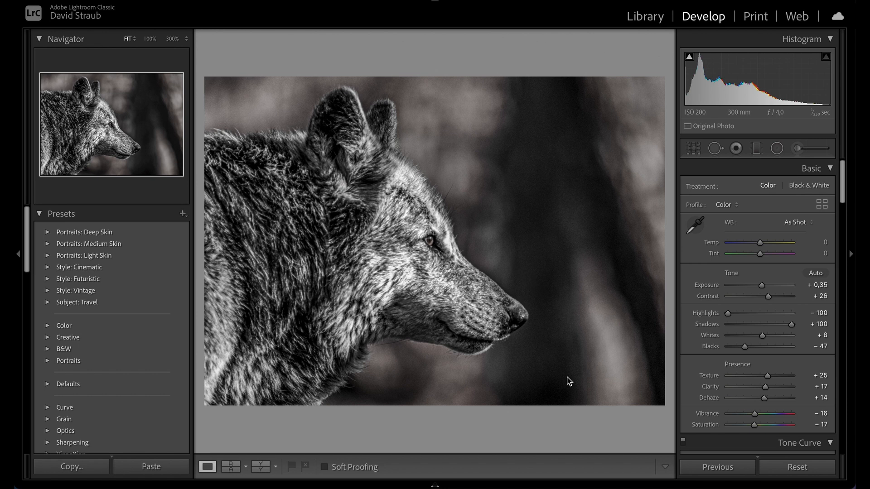